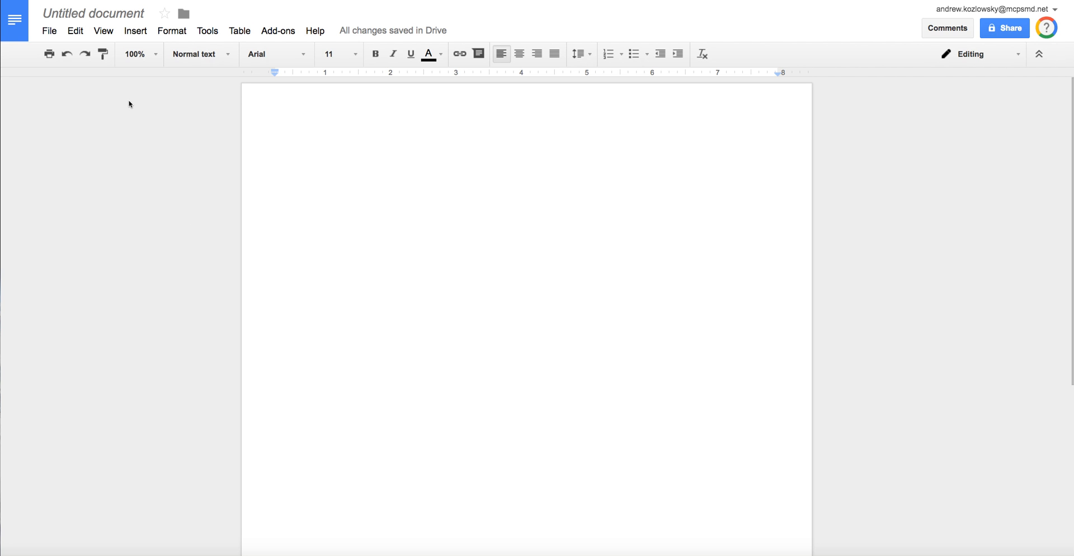
# - Insert a new drawing into the blank document
pyautogui.click(137, 34)
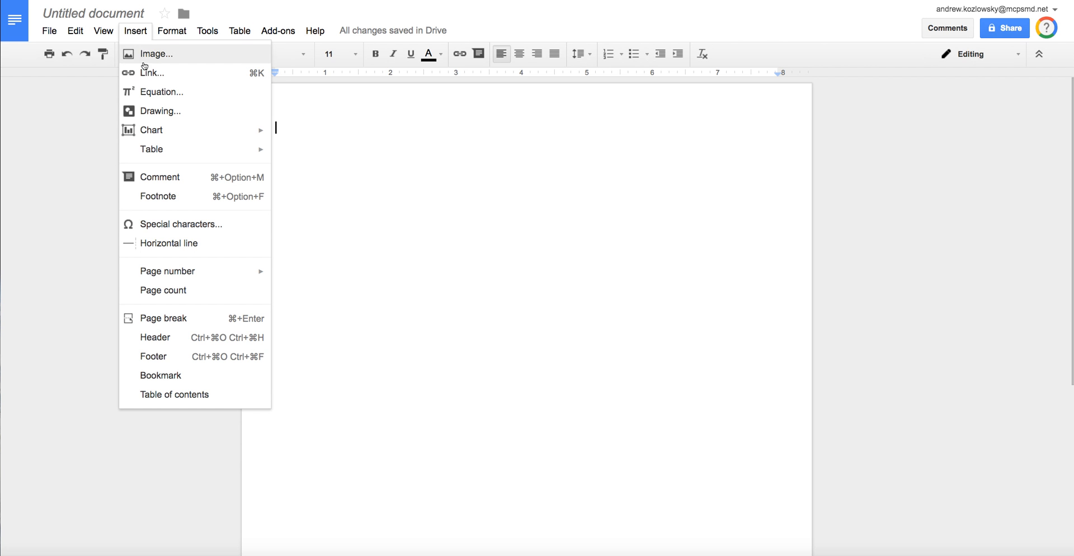
pyautogui.click(151, 112)
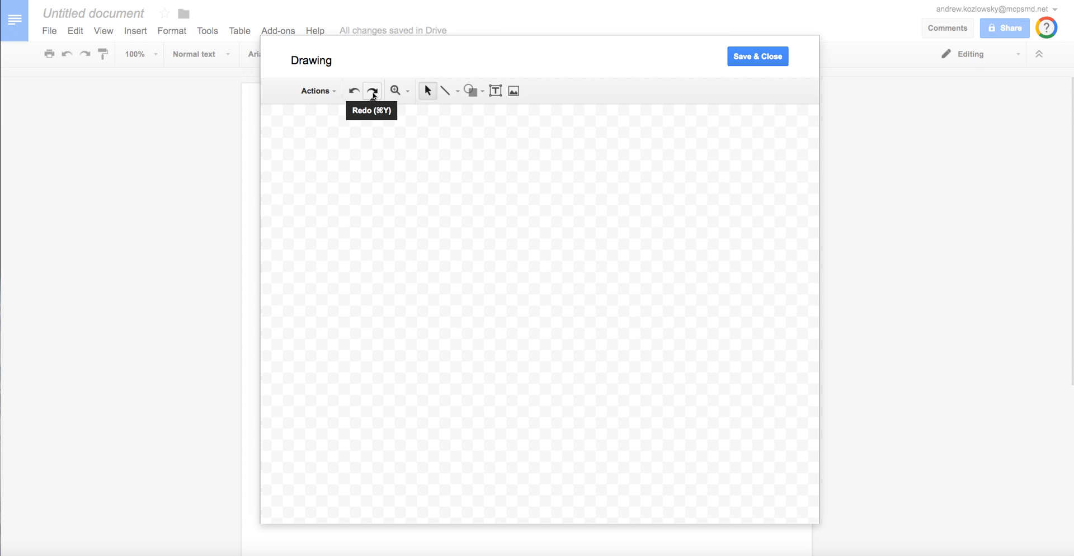
# - Draw a nearly horizontal straight line across the middle of the canvas and a horizontal arrow above it
pyautogui.click(449, 95)
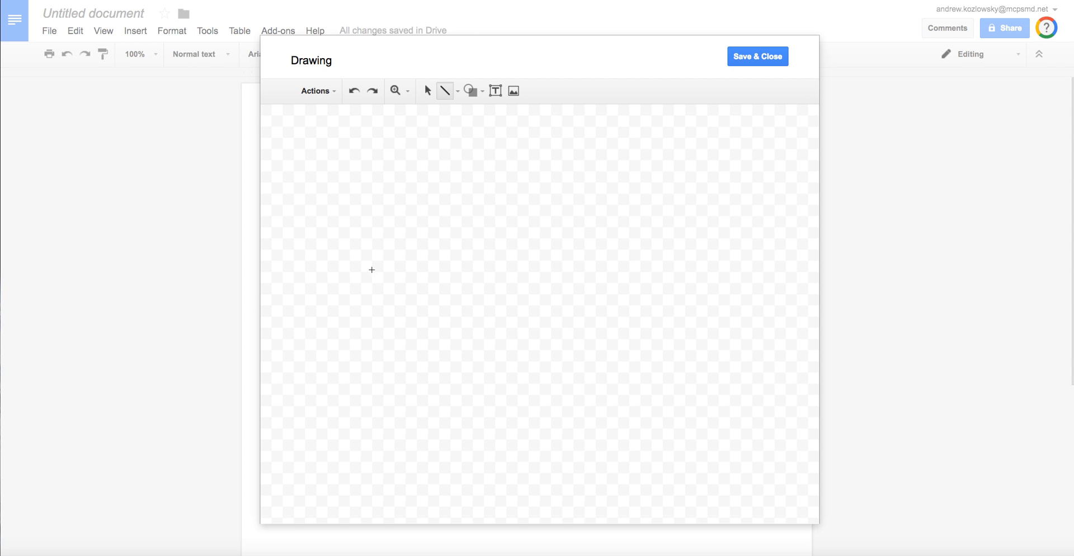
pyautogui.moveTo(373, 269); pyautogui.dragTo(596, 277)
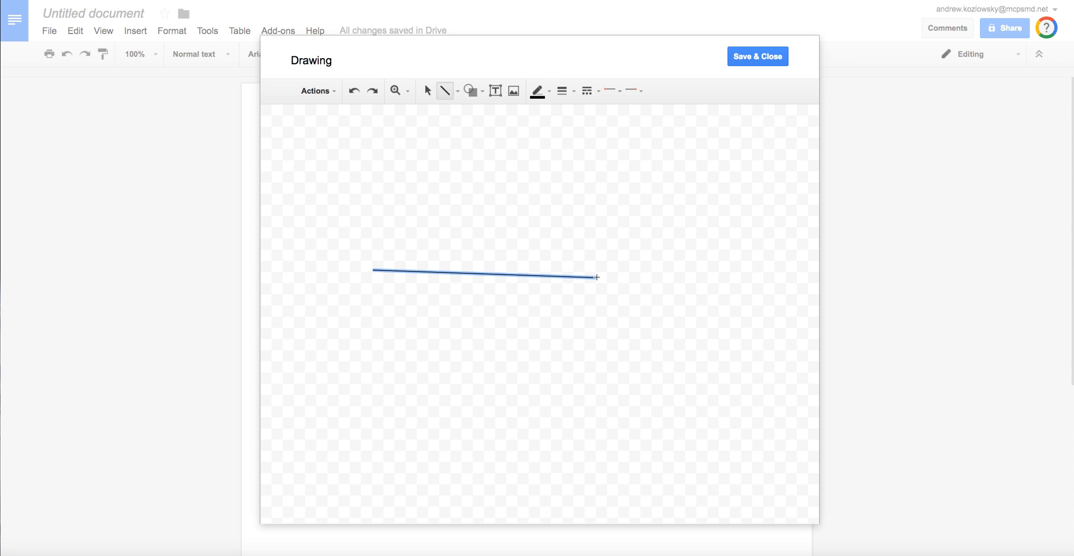
pyautogui.click(457, 91)
pyautogui.click(466, 134)
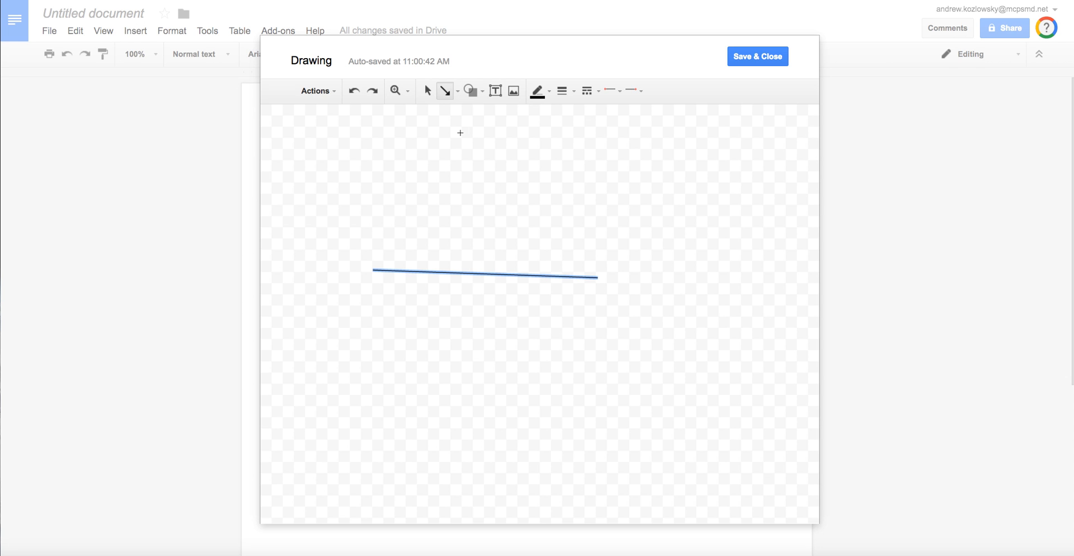
pyautogui.moveTo(381, 166); pyautogui.dragTo(591, 165)
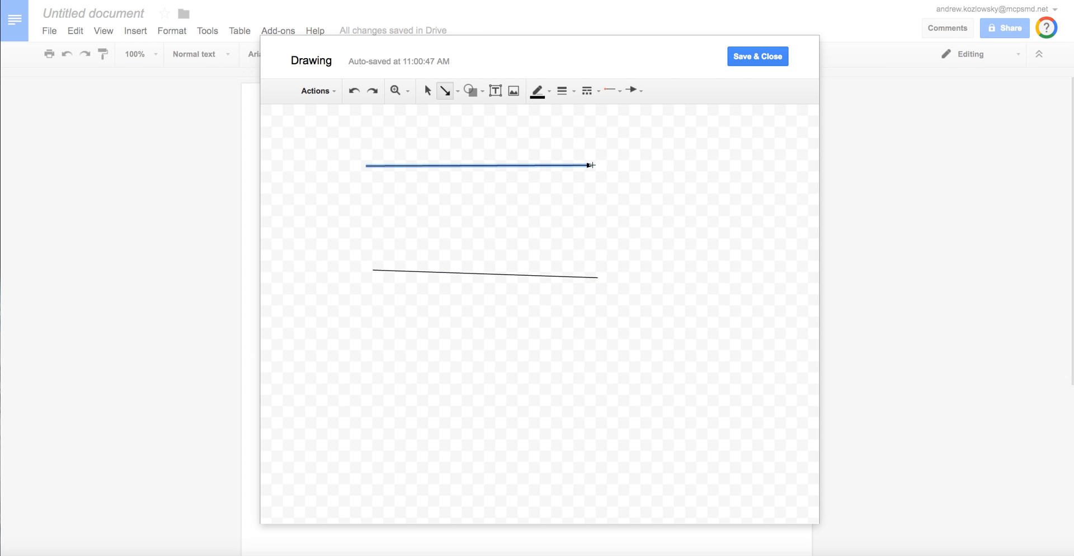
# - Change the upper arrow's end style to an open circle and set its line weight to 16px
pyautogui.click(636, 92)
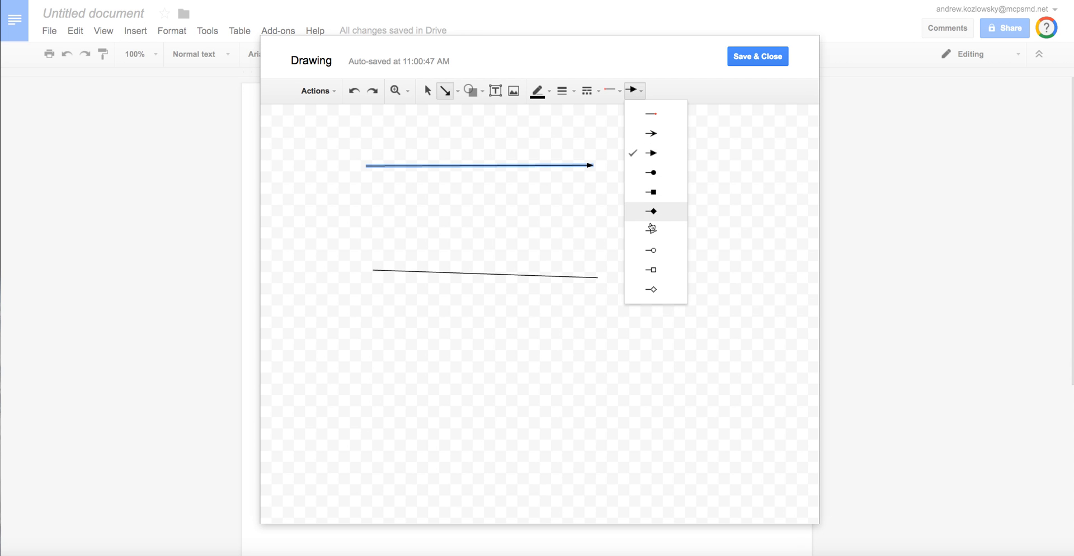
pyautogui.click(651, 253)
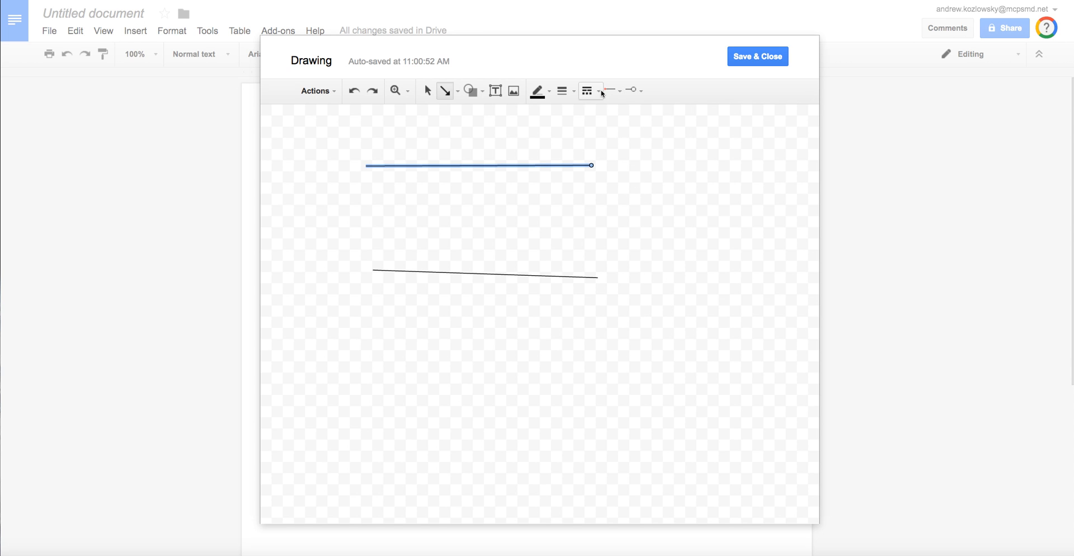
pyautogui.click(564, 91)
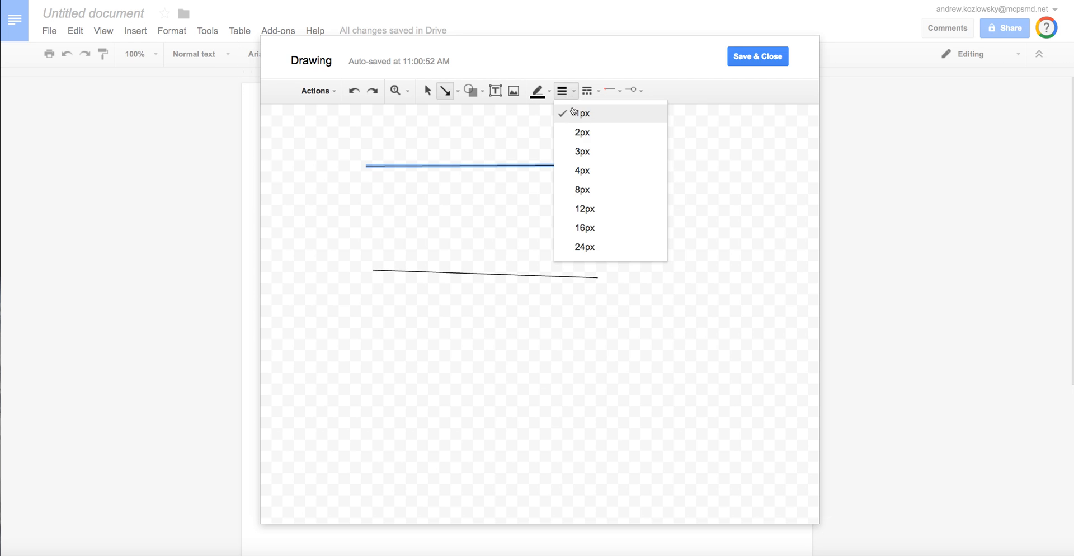
pyautogui.click(584, 228)
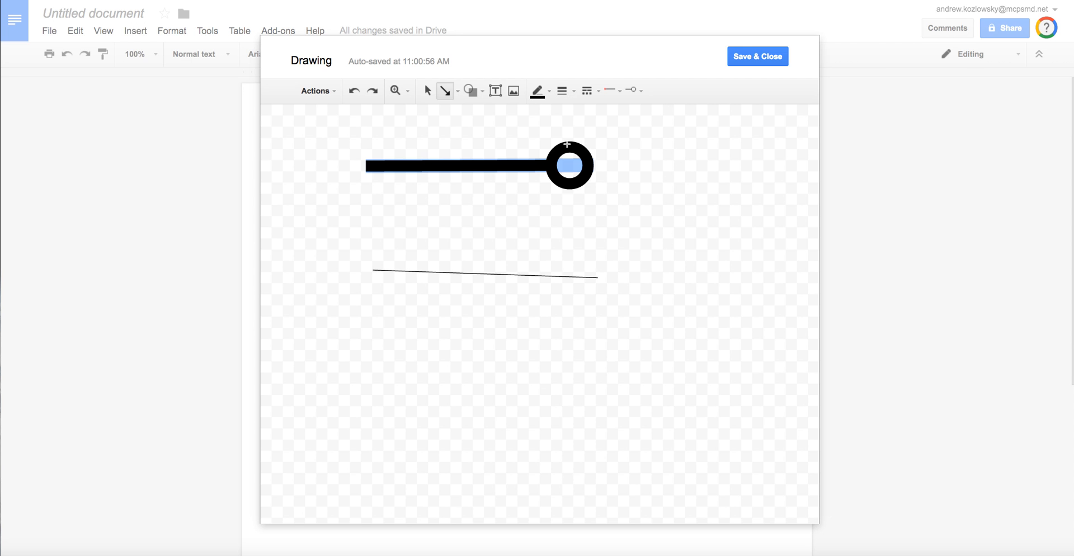
# - Draw elbow connectors in the lower part of the canvas, below the straight line
pyautogui.click(457, 92)
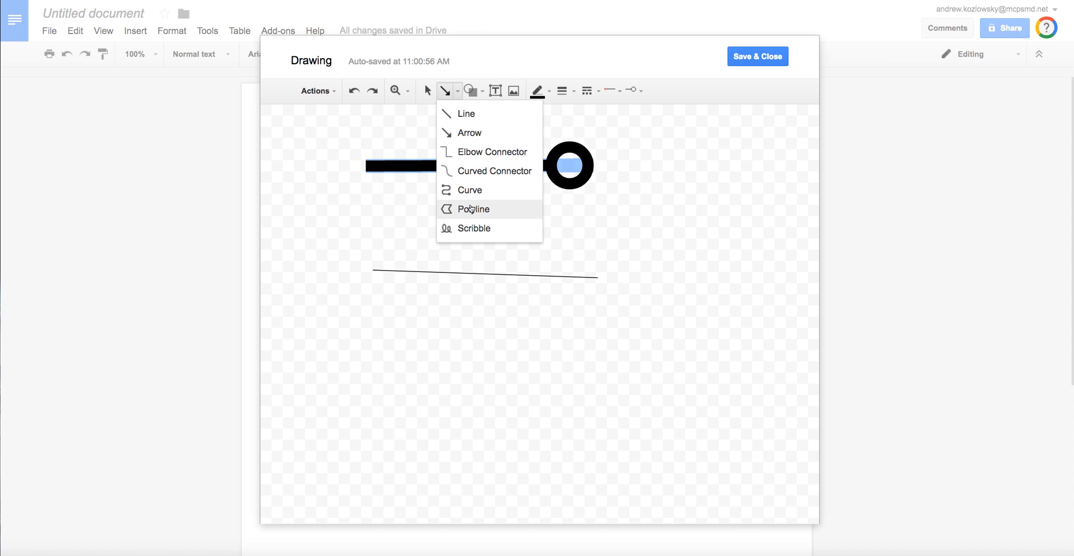
pyautogui.click(477, 151)
pyautogui.moveTo(370, 337)
pyautogui.mouseDown()
pyautogui.moveTo(496, 339)
pyautogui.moveTo(493, 431)
pyautogui.mouseUp()
pyautogui.moveTo(614, 433); pyautogui.dragTo(671, 481)
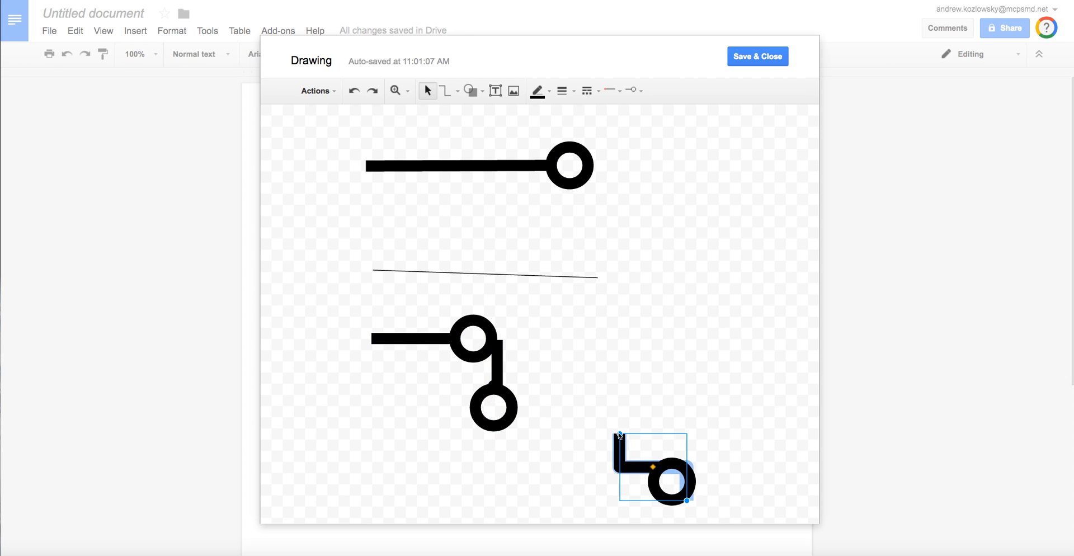
pyautogui.moveTo(641, 368); pyautogui.dragTo(710, 311)
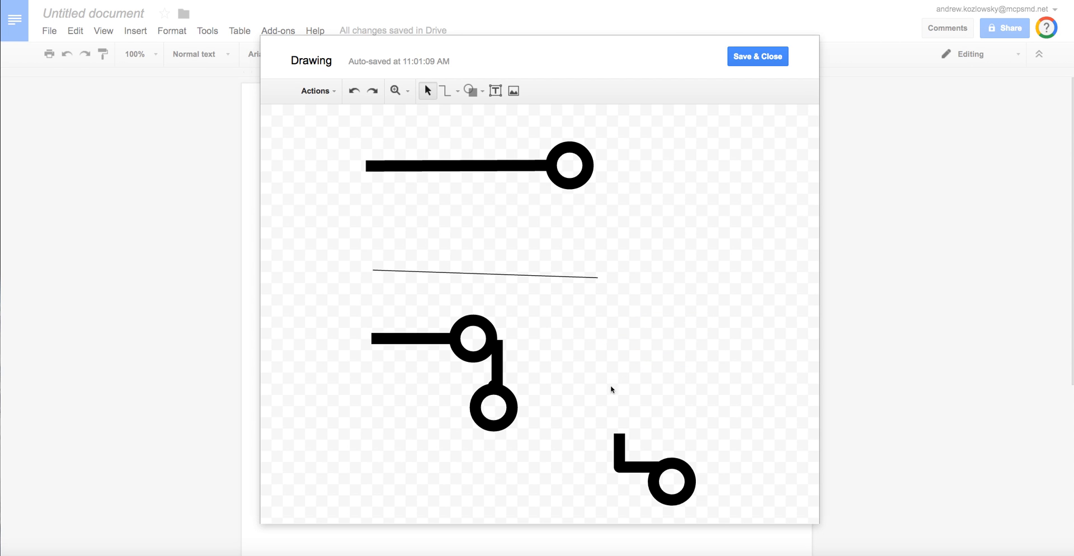
# - Undo every line, arrow and connector drawn on the canvas
pyautogui.click(464, 92)
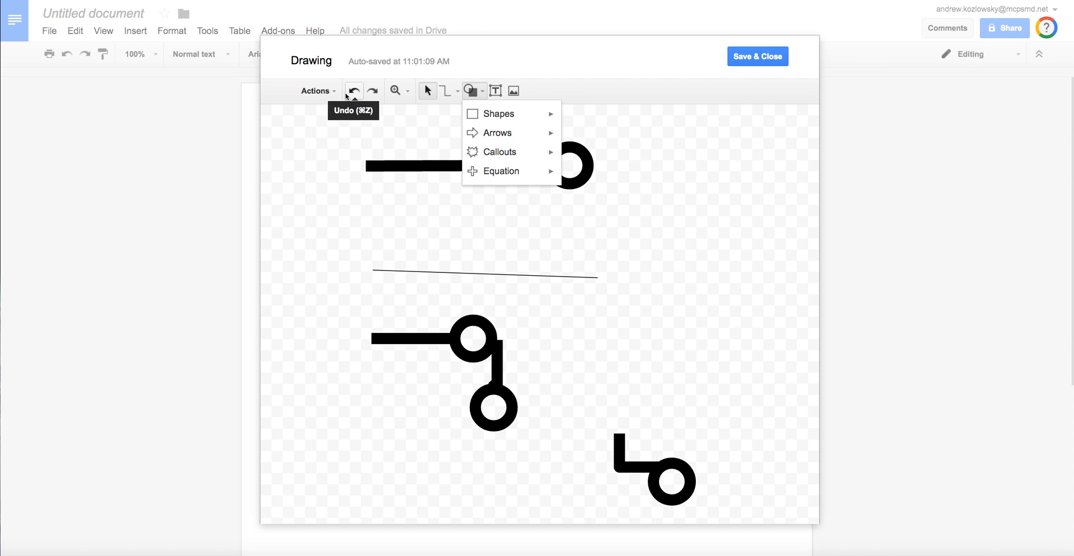
pyautogui.click(353, 92)
pyautogui.click(353, 92)
pyautogui.click(354, 92)
pyautogui.click(353, 92)
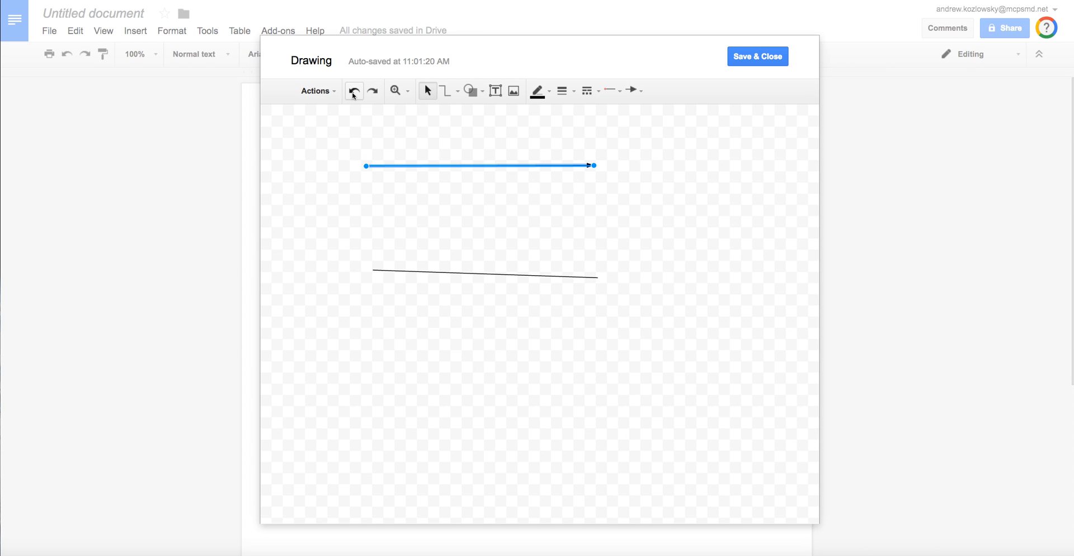
pyautogui.click(353, 92)
pyautogui.click(353, 93)
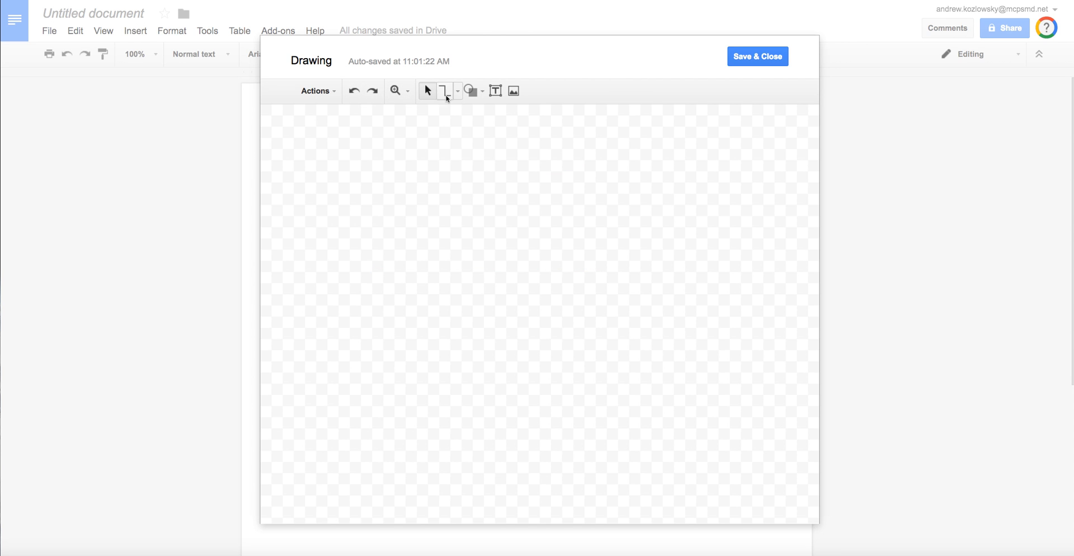
# - Draw a large lightning bolt shape in the middle of the canvas and fill it with yellow
pyautogui.click(483, 93)
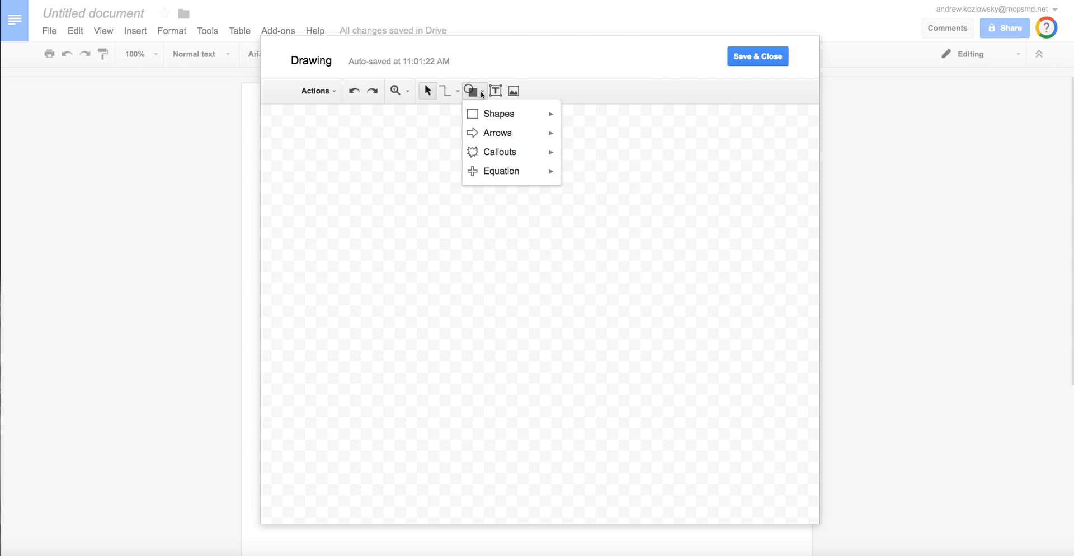
pyautogui.moveTo(500, 116)
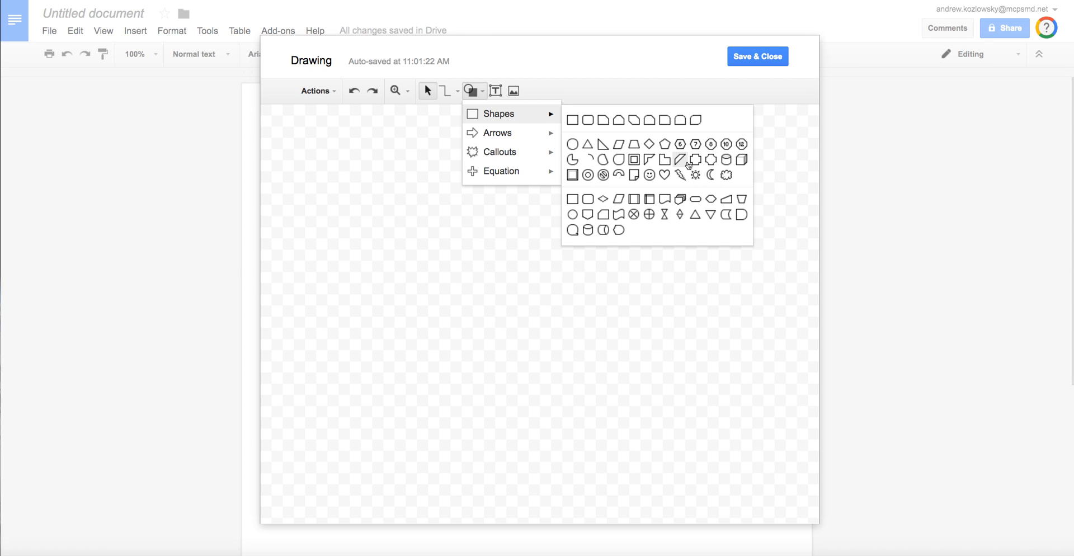
pyautogui.click(679, 175)
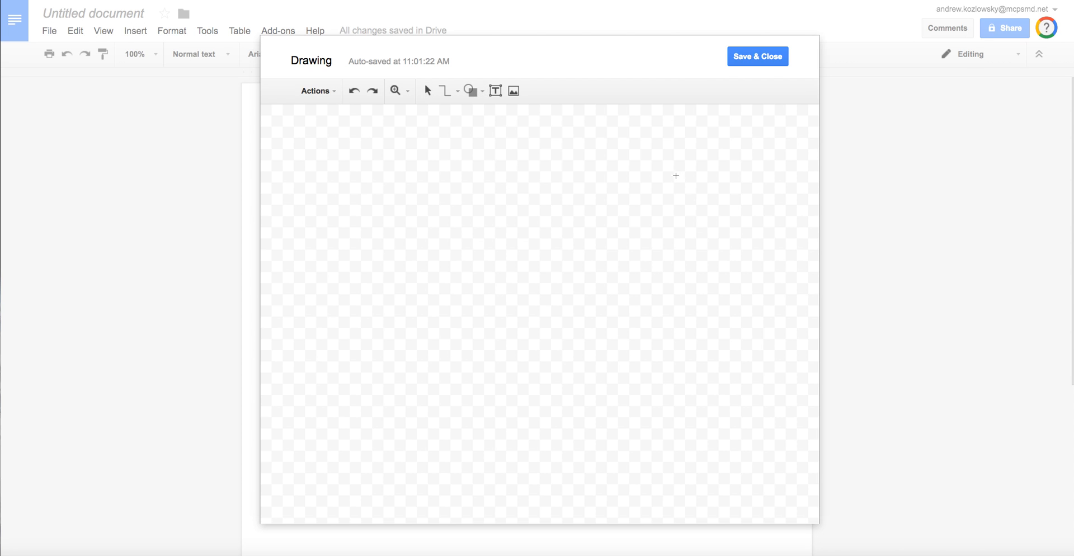
pyautogui.moveTo(452, 210); pyautogui.dragTo(661, 389)
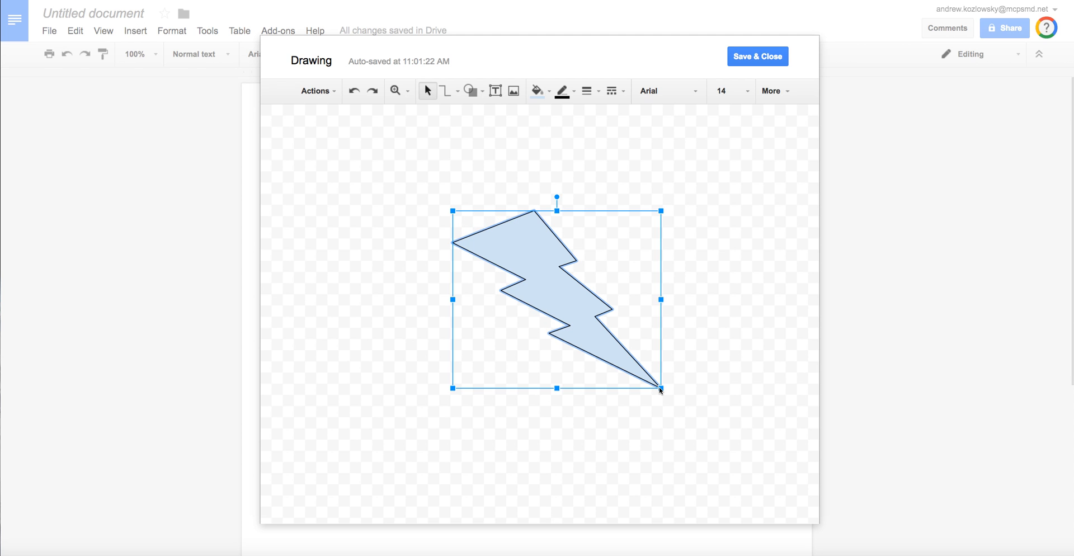
pyautogui.click(550, 91)
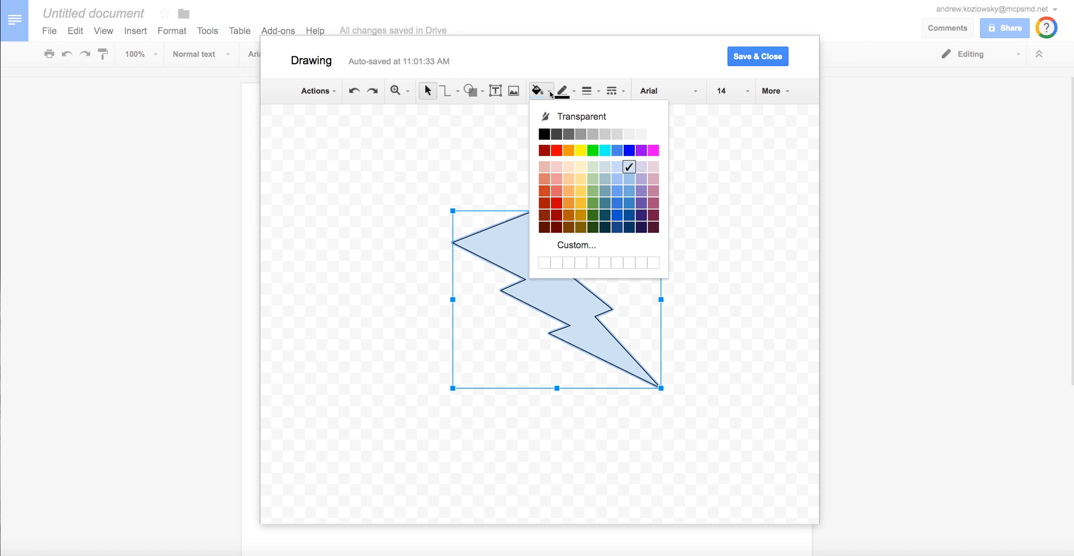
pyautogui.click(582, 151)
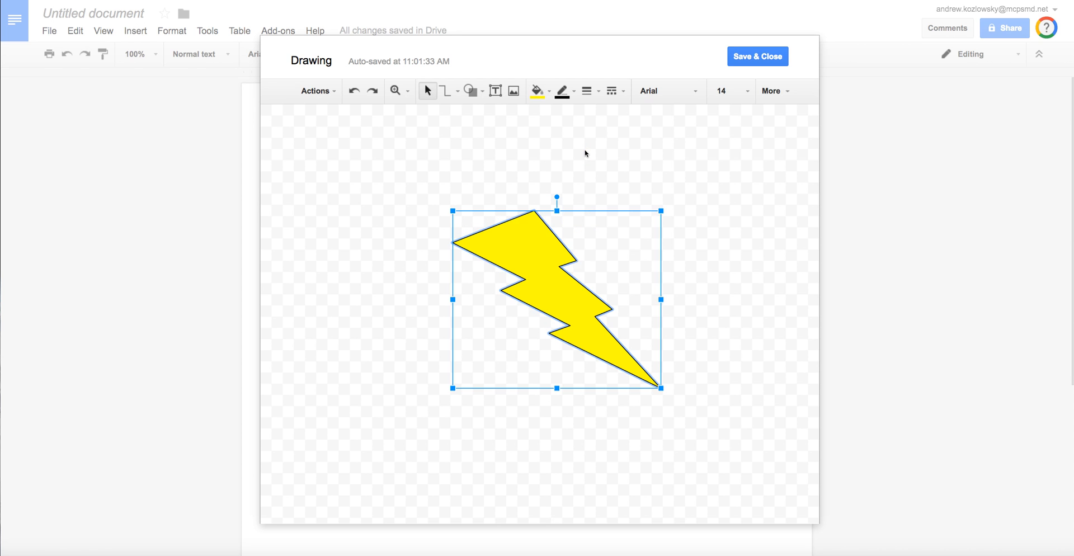
pyautogui.click(399, 184)
# - Draw a U-turn arrow shape to the lower left of the lightning bolt and fill it with red
pyautogui.click(472, 90)
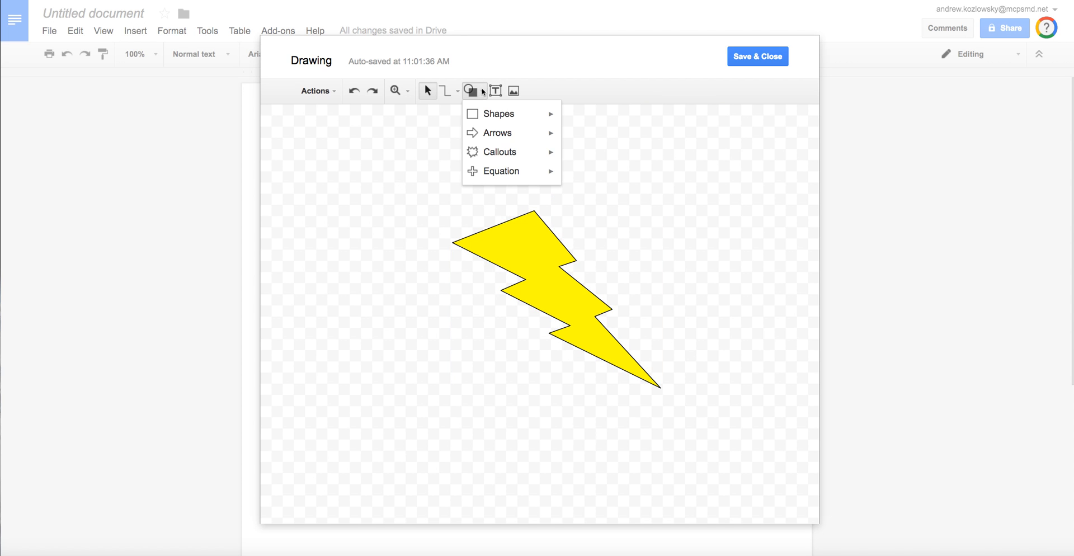
pyautogui.moveTo(497, 123)
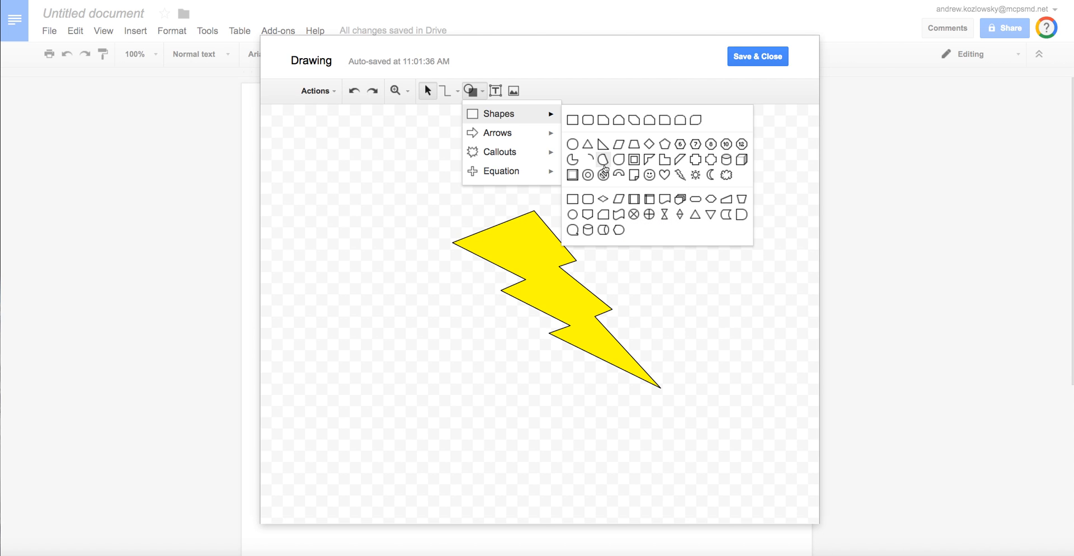
pyautogui.moveTo(533, 138)
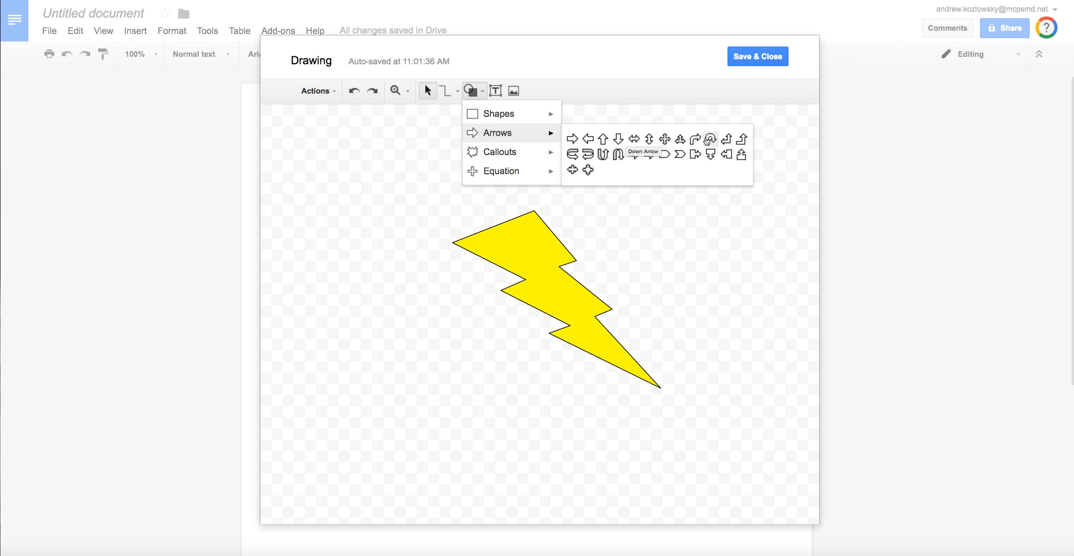
pyautogui.click(710, 140)
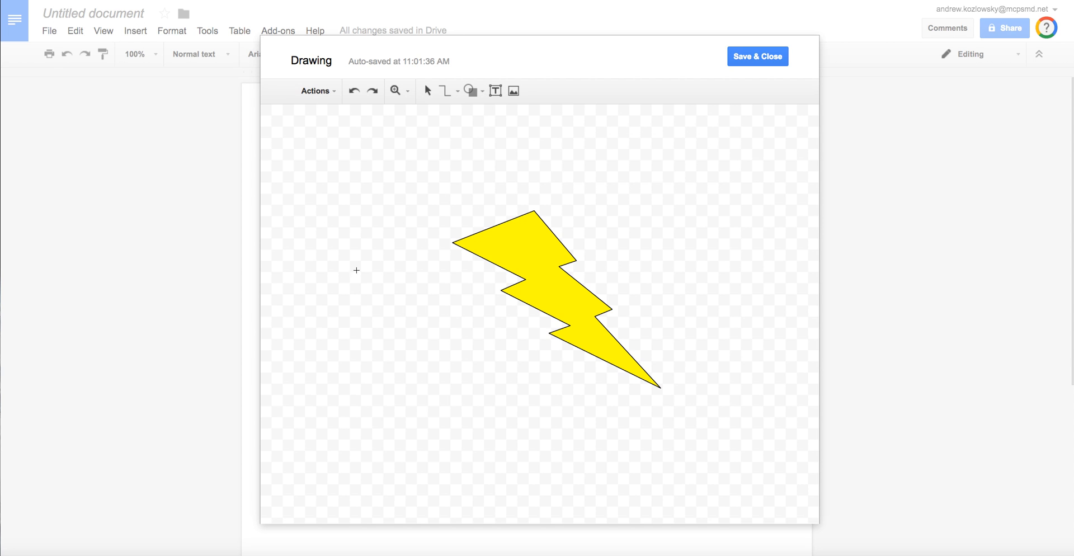
pyautogui.moveTo(324, 293); pyautogui.dragTo(471, 410)
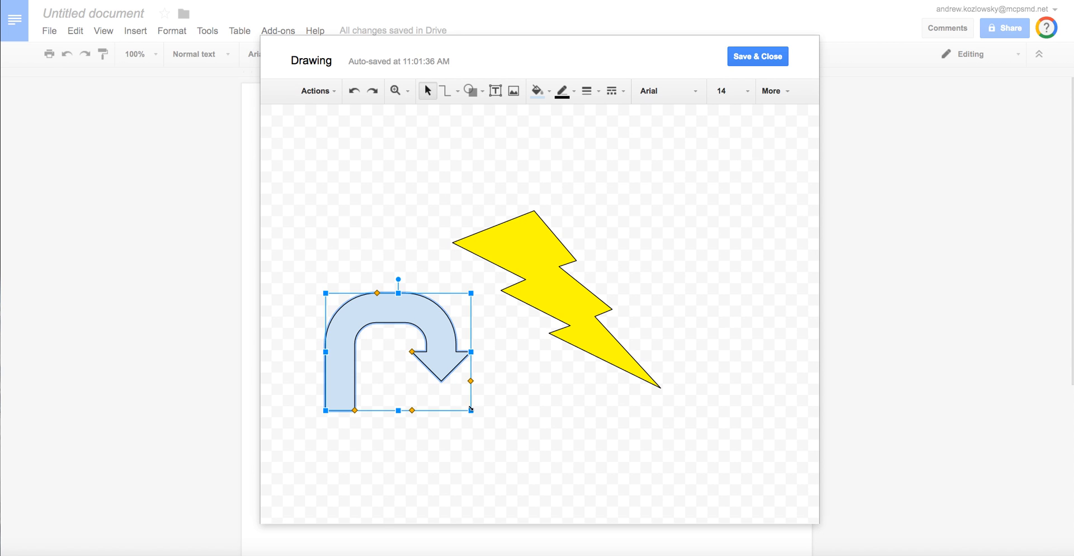
pyautogui.click(550, 92)
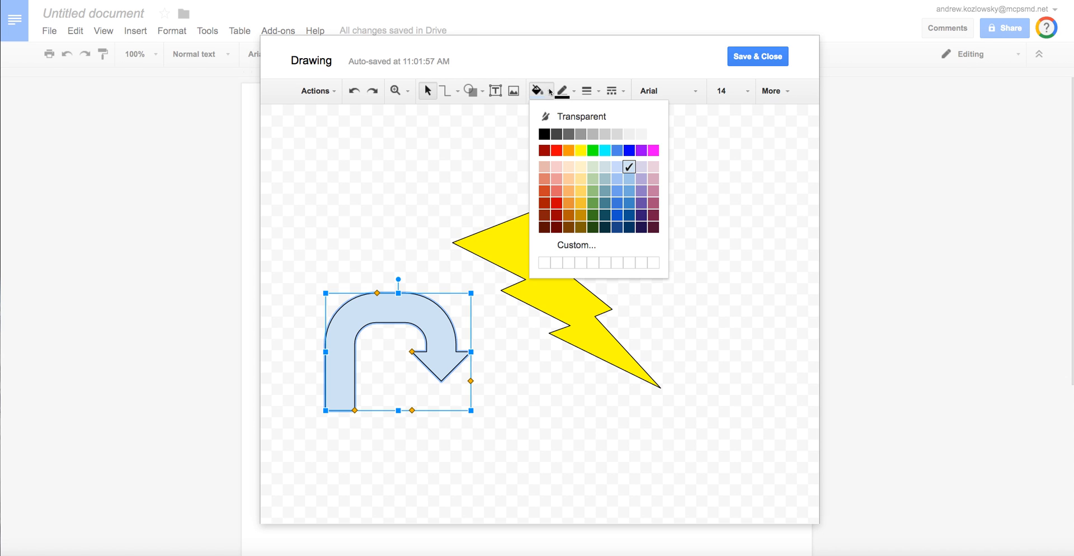
pyautogui.click(558, 155)
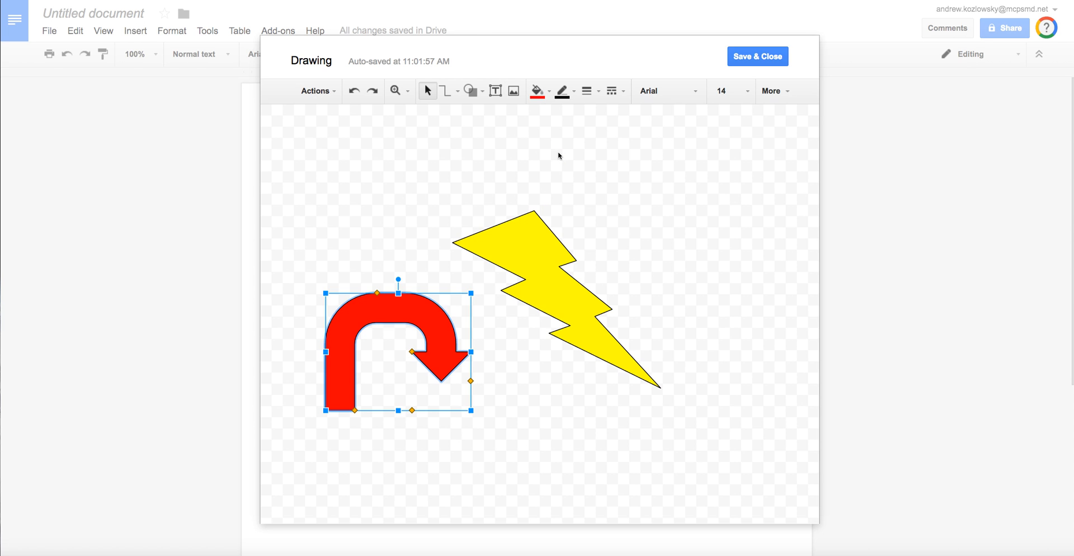
# - Draw a tall vertical scroll callout to the right of the lightning bolt, overlapping the bolt's tip
pyautogui.click(482, 92)
pyautogui.moveTo(502, 151)
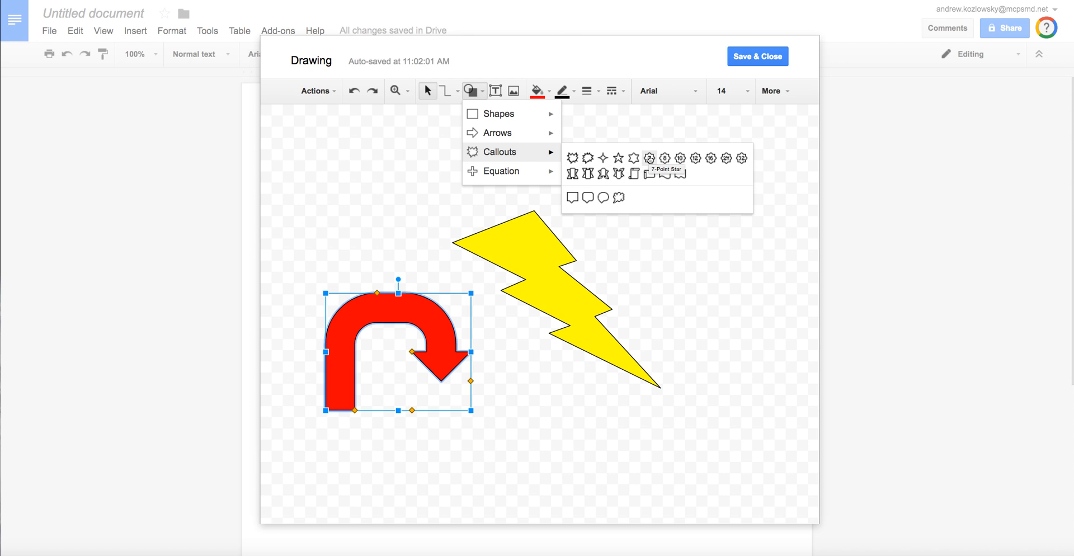
pyautogui.click(635, 174)
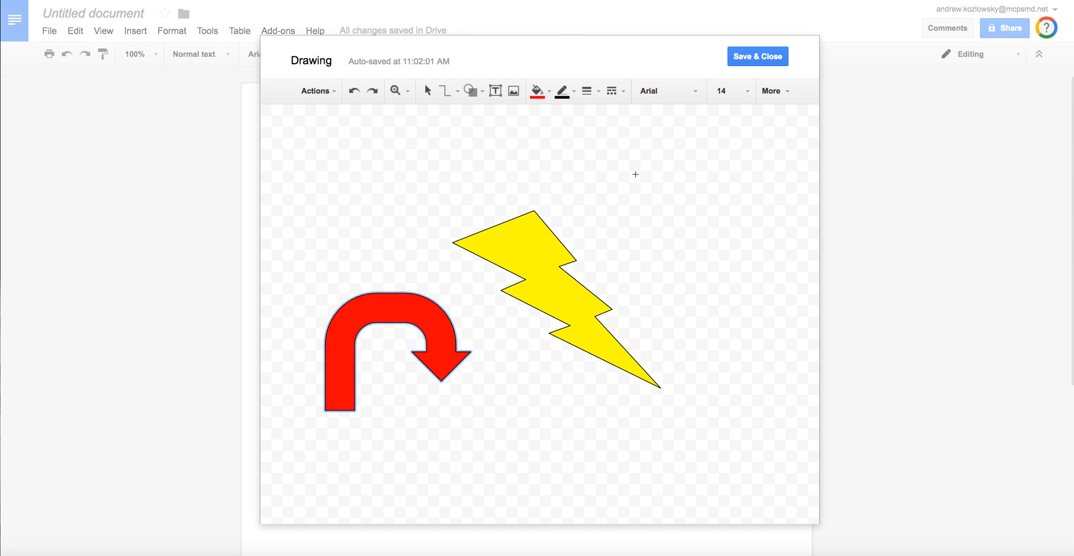
pyautogui.moveTo(594, 152); pyautogui.dragTo(805, 399)
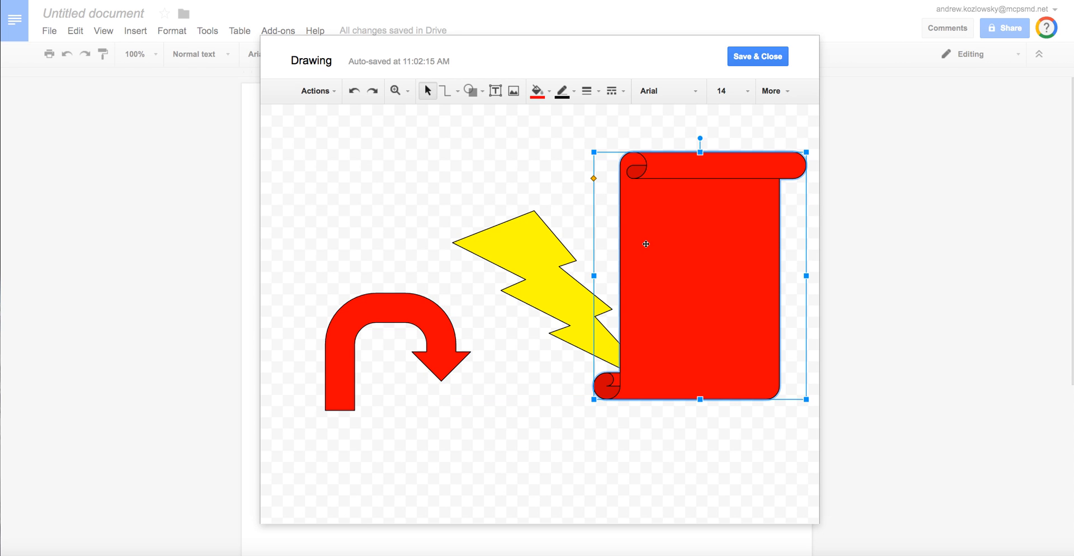
# - Fill the scroll with white and add the text "To whom it may concern," inside it
pyautogui.click(543, 92)
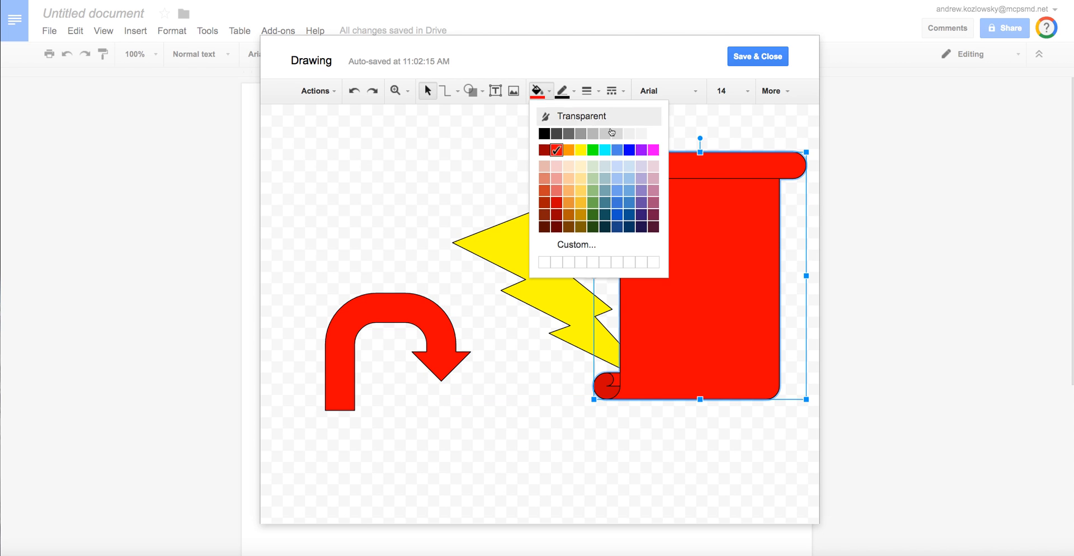
pyautogui.click(653, 134)
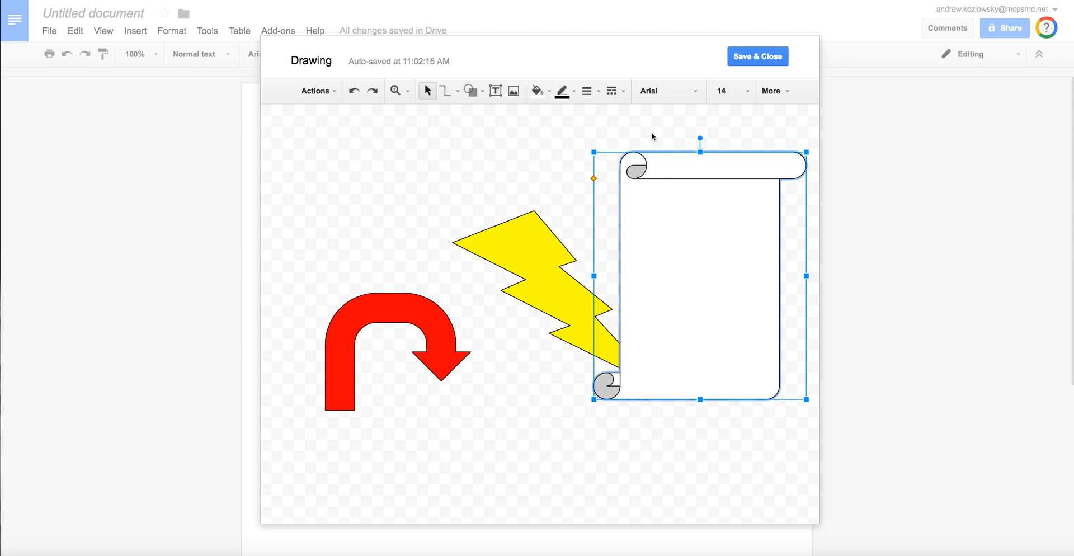
pyautogui.write('To whom it may concern,')
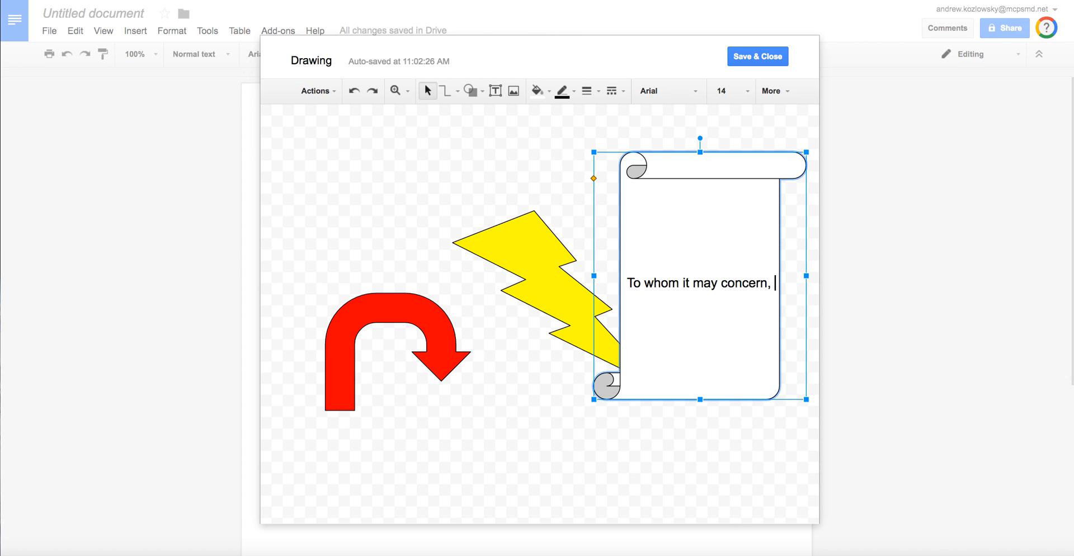
# - Add blank lines below "To whom it may concern," until the greeting sits at the top of the scroll's body
pyautogui.press('Return')
pyautogui.press('Return')
pyautogui.press('Return')
pyautogui.press('Return')
pyautogui.press('Return')
pyautogui.press('Return')
pyautogui.press('Return')
pyautogui.press('Return')
pyautogui.press('Return')
pyautogui.press('Return')
pyautogui.press('Return')
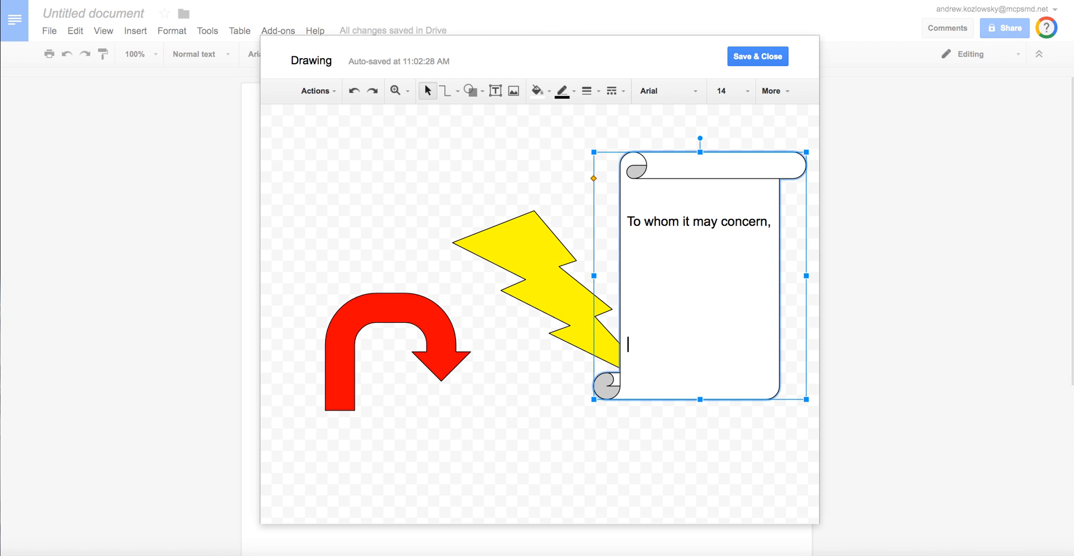
pyautogui.press('Return')
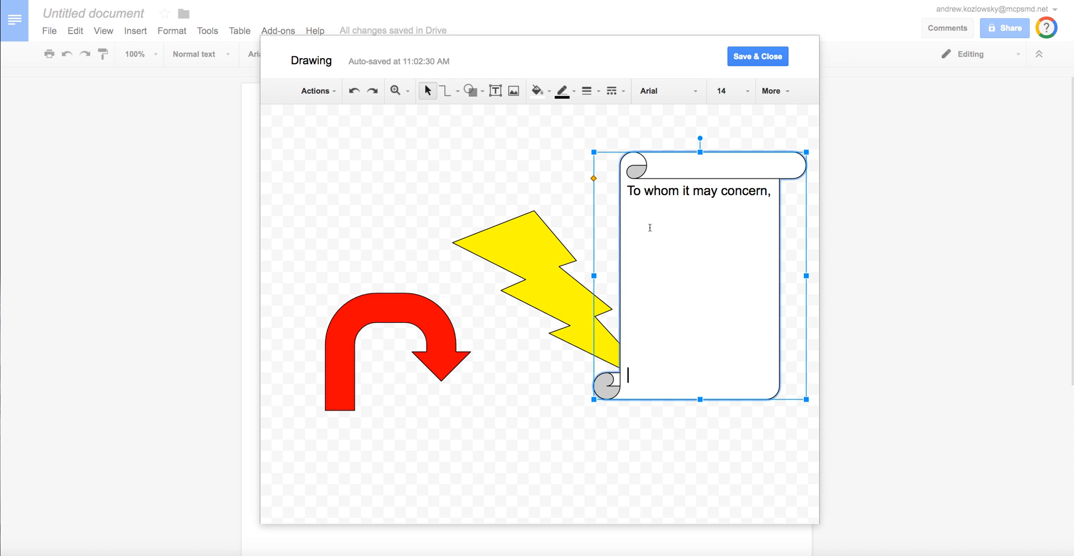
# - Draw a small plus equation shape above the red U-turn arrow
pyautogui.click(484, 97)
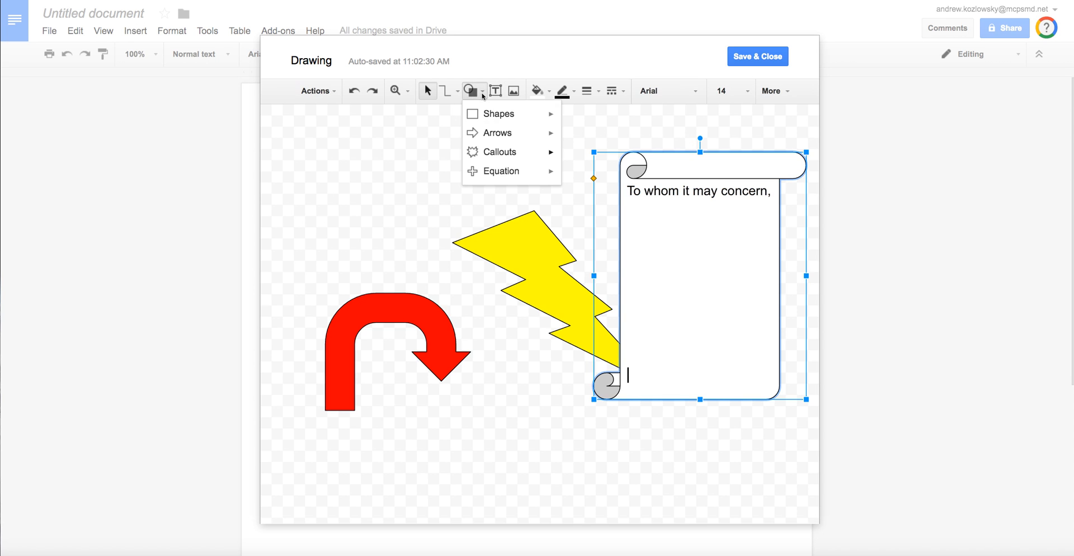
pyautogui.moveTo(504, 173)
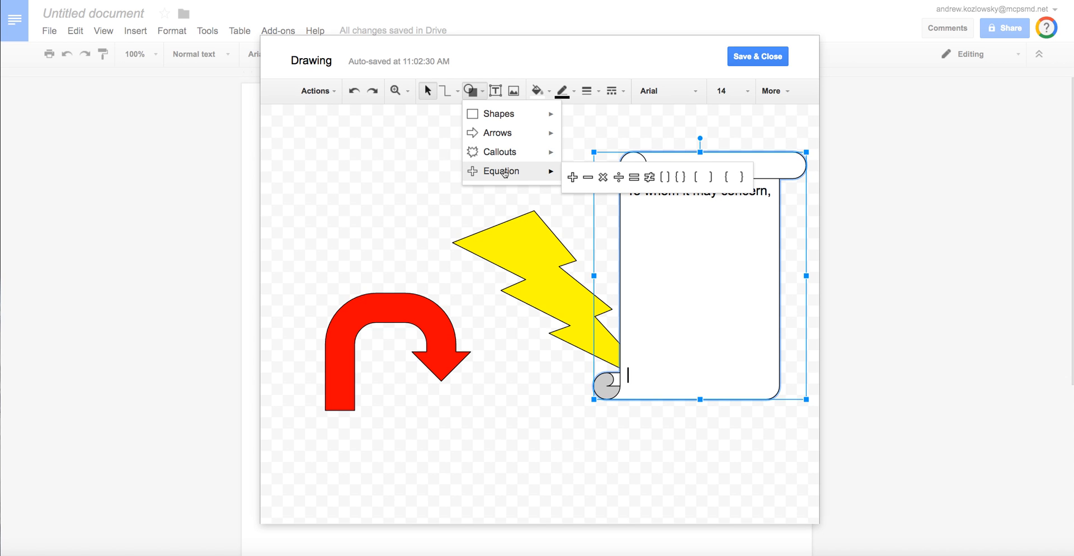
pyautogui.click(577, 176)
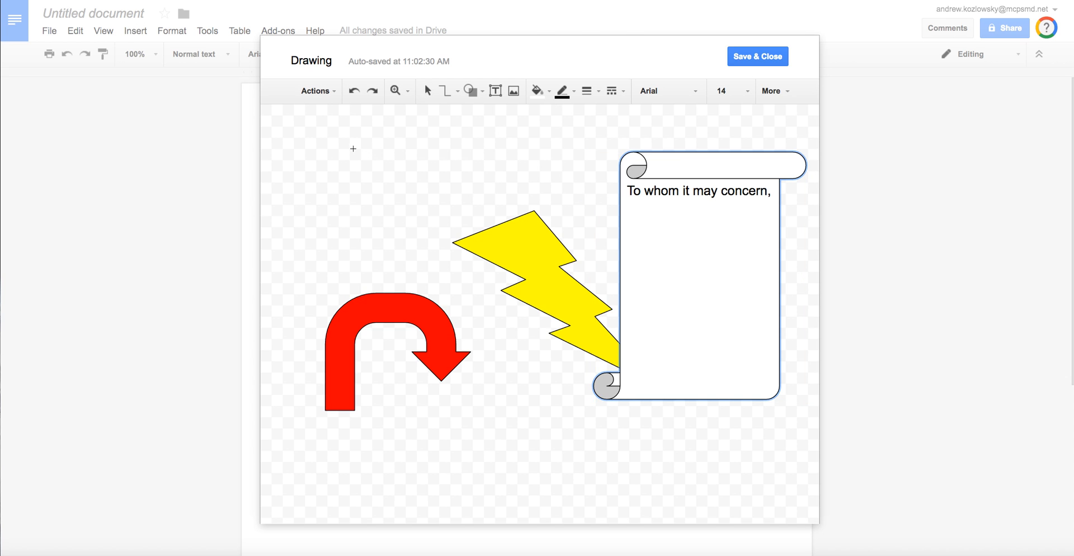
pyautogui.moveTo(353, 148)
pyautogui.mouseDown()
pyautogui.moveTo(395, 173)
pyautogui.moveTo(409, 203)
pyautogui.mouseUp()
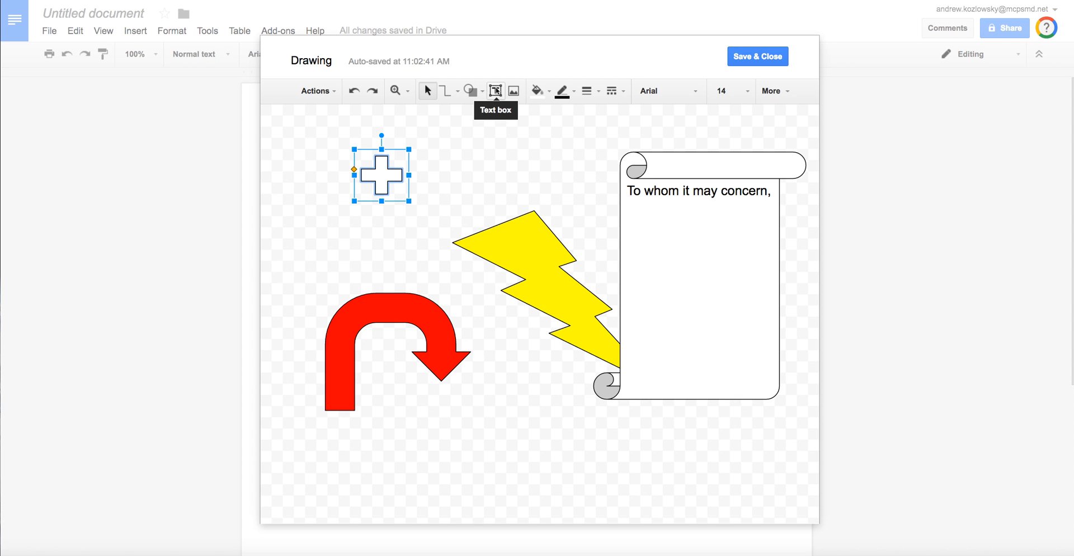
# - Add a text box reading "Hello" above the lightning bolt, between the plus shape and the scroll
pyautogui.click(496, 90)
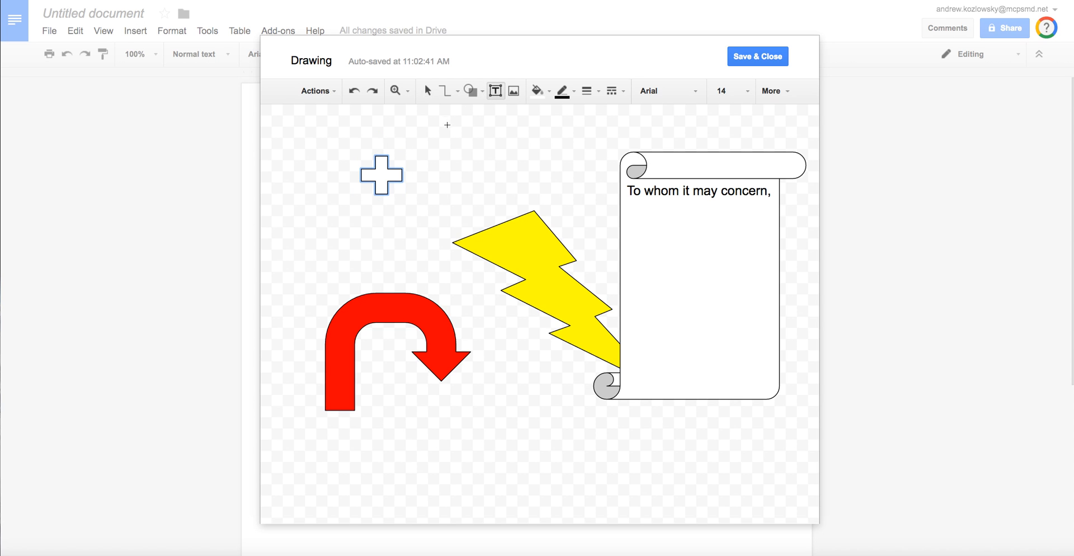
pyautogui.moveTo(440, 131); pyautogui.dragTo(581, 180)
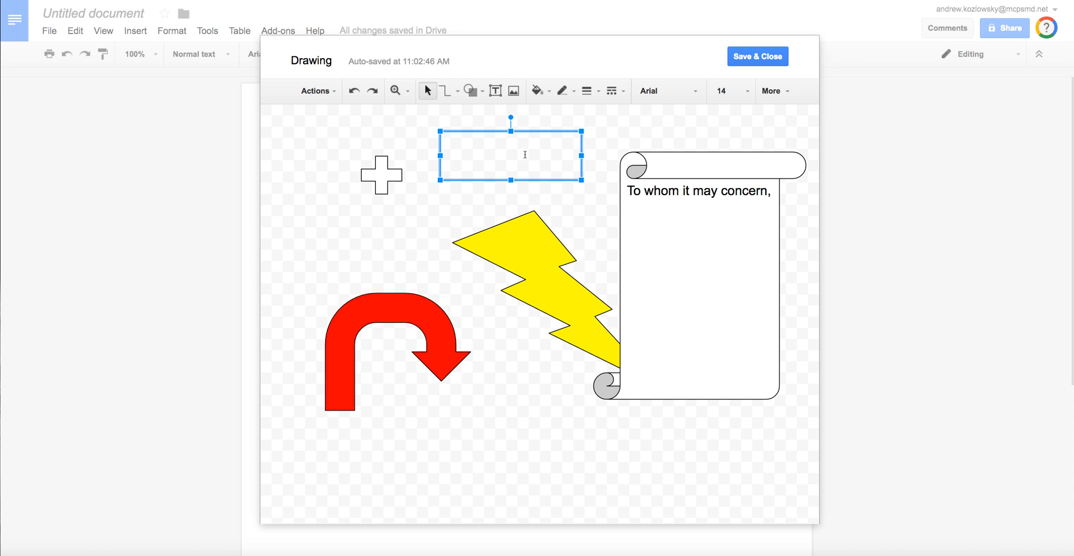
pyautogui.write('Hello')
# - Search Google images for "tree" and insert the illustrated green tree with the brown trunk and white background
pyautogui.click(513, 92)
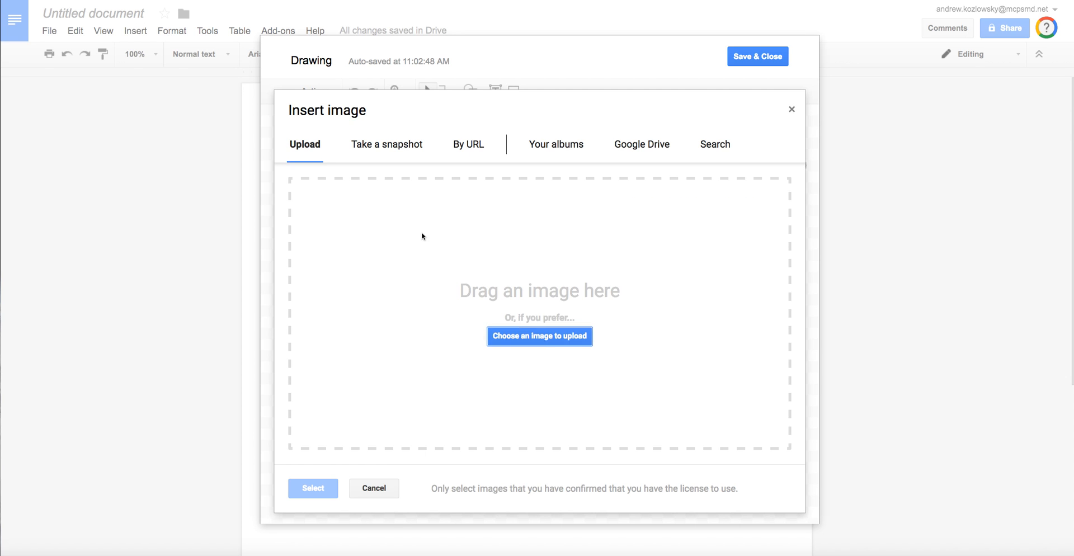
pyautogui.click(708, 149)
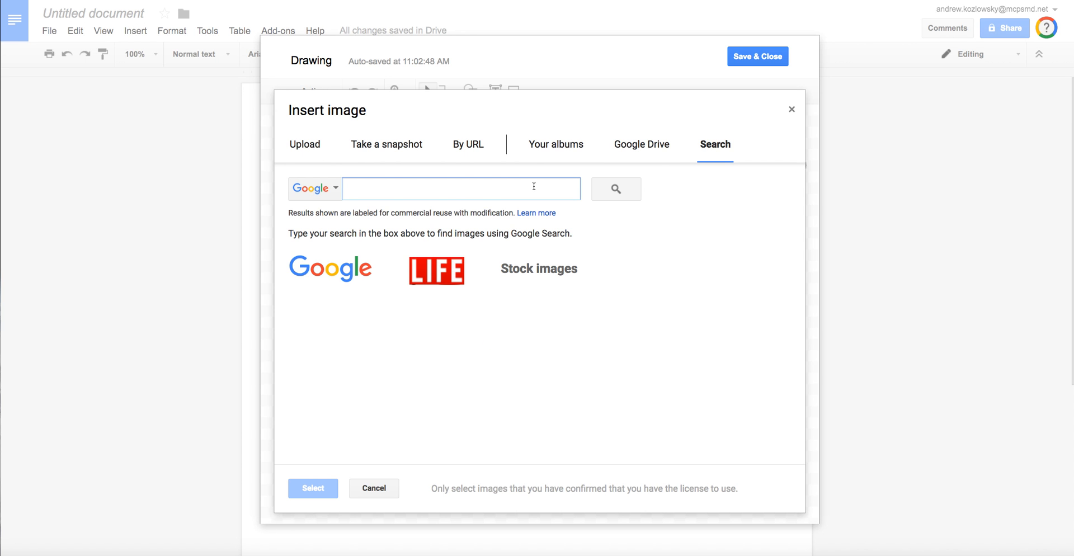
pyautogui.write('tree')
pyautogui.press('Return')
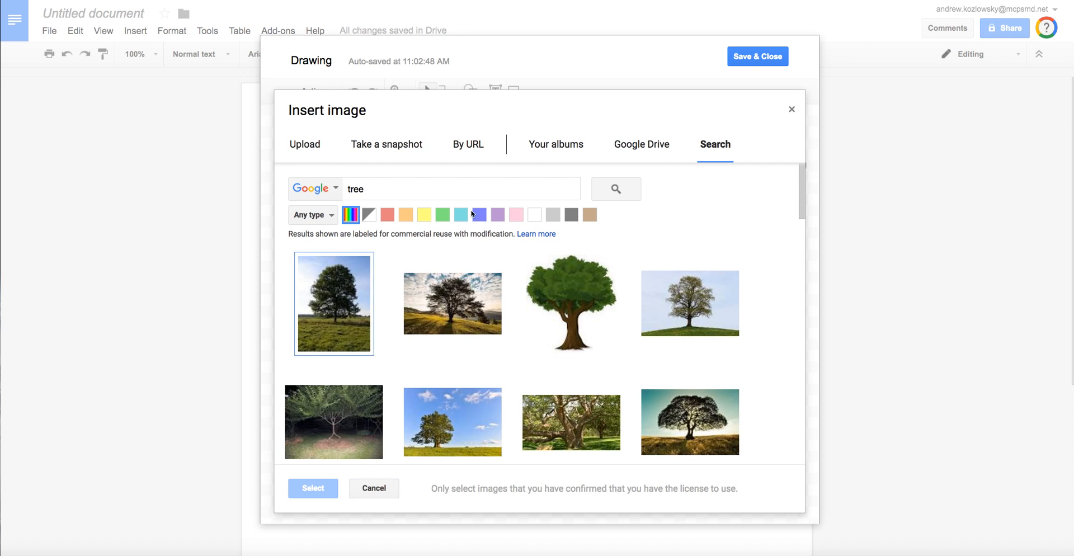
pyautogui.click(560, 281)
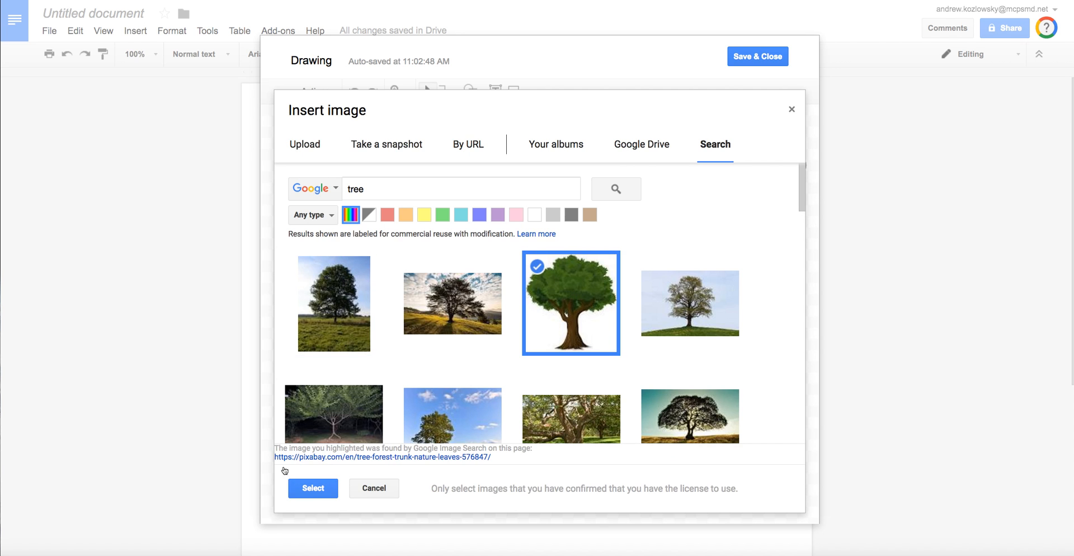
pyautogui.click(313, 487)
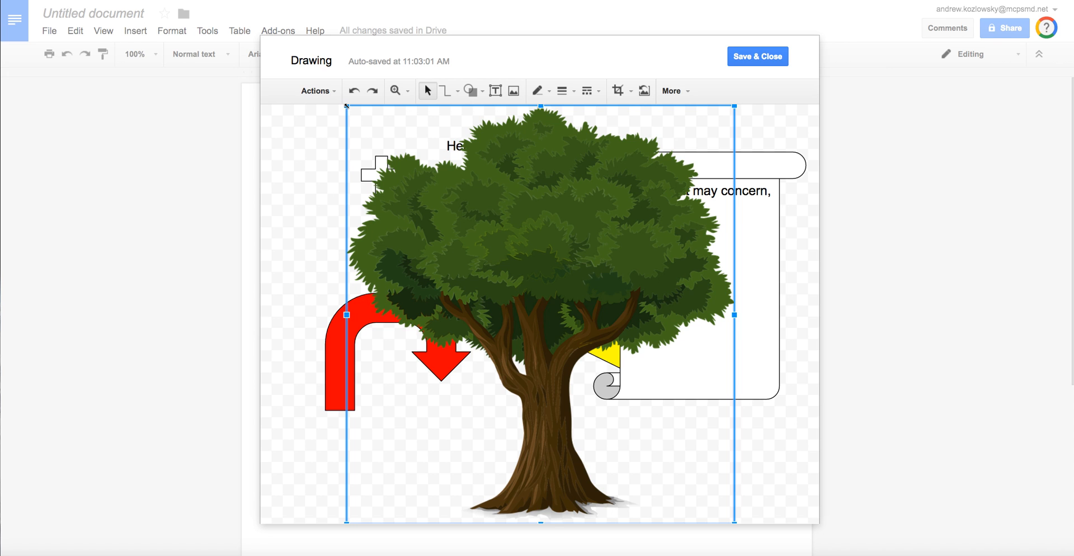
# - Shrink the tree image to about a third of its size and place it below the lightning bolt, beside the red arrow
pyautogui.moveTo(347, 105); pyautogui.dragTo(555, 331)
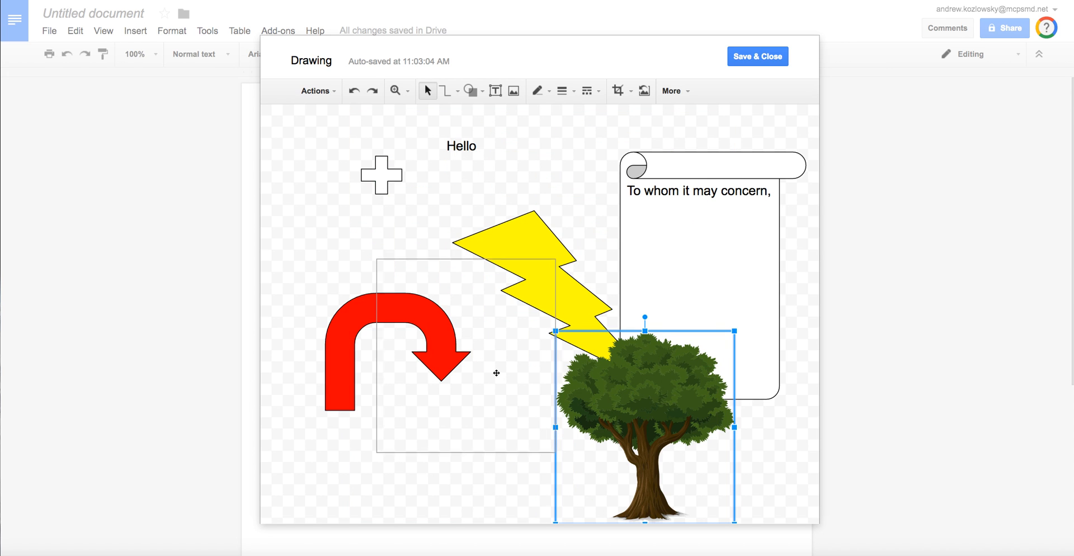
pyautogui.moveTo(496, 373); pyautogui.dragTo(541, 401)
pyautogui.moveTo(421, 287); pyautogui.dragTo(478, 378)
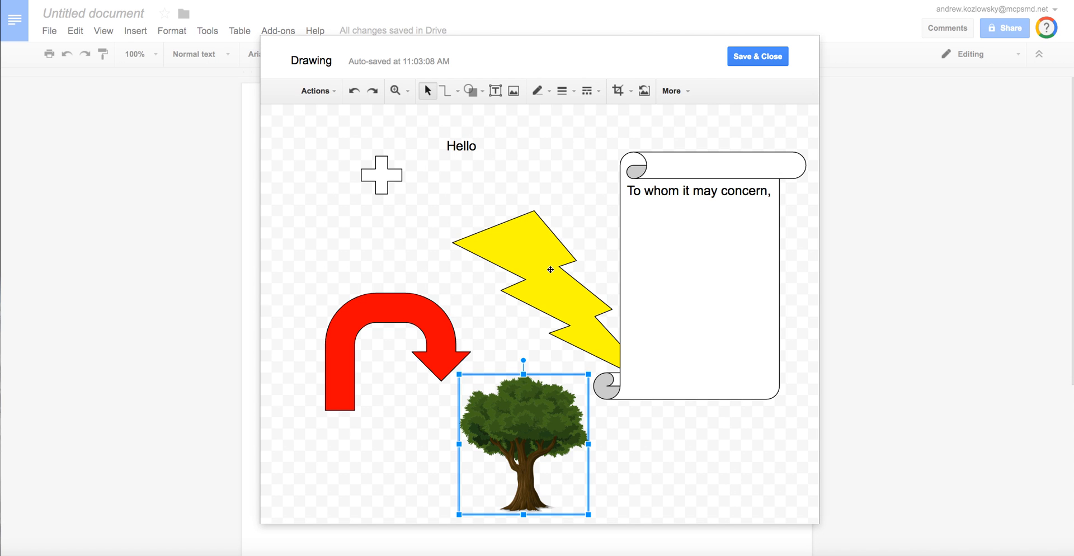
# - Bring the yellow lightning bolt to the front so its tip overlaps the scroll, and deselect it
pyautogui.click(552, 282)
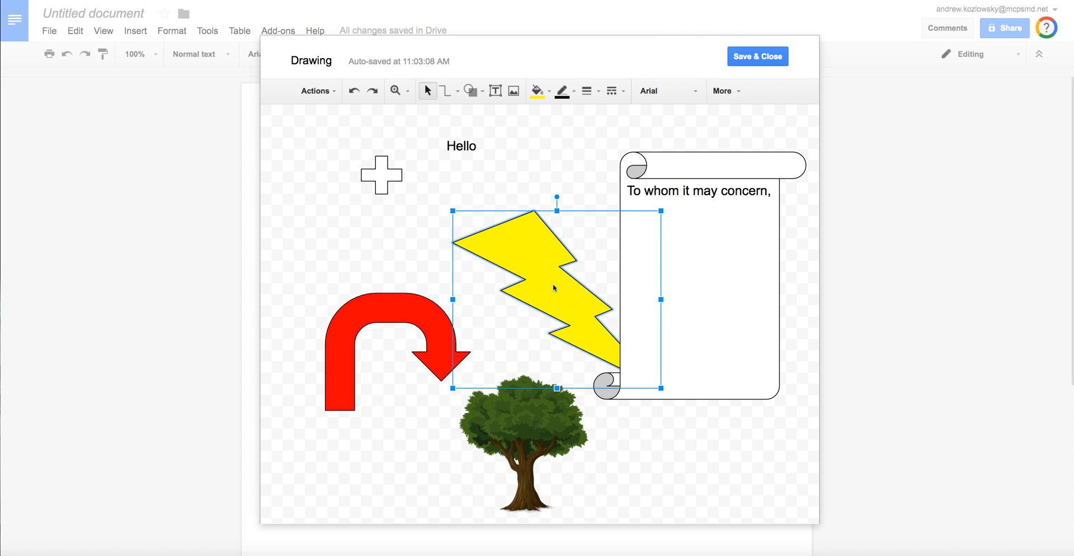
pyautogui.rightClick(553, 288)
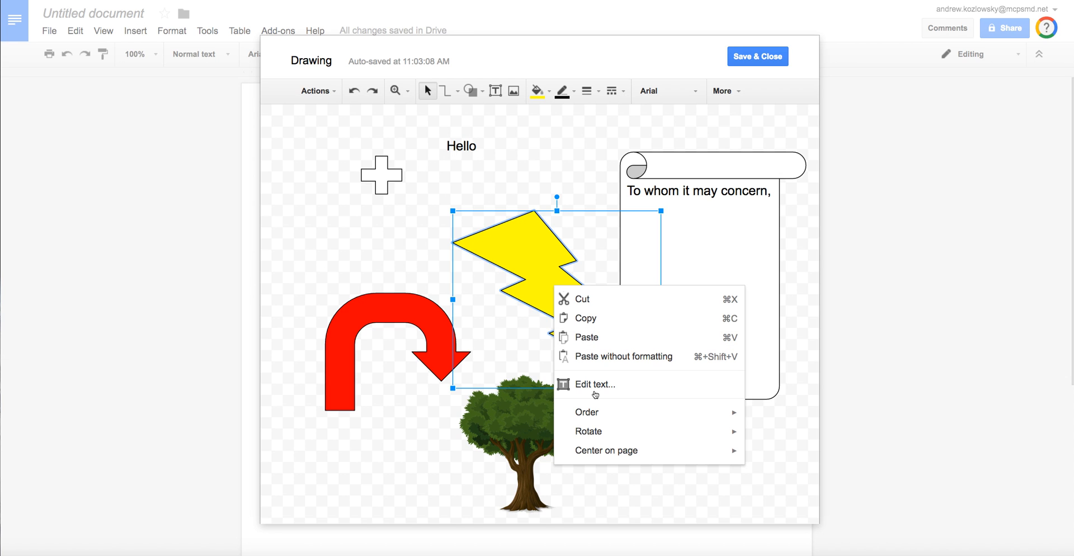
pyautogui.moveTo(608, 416)
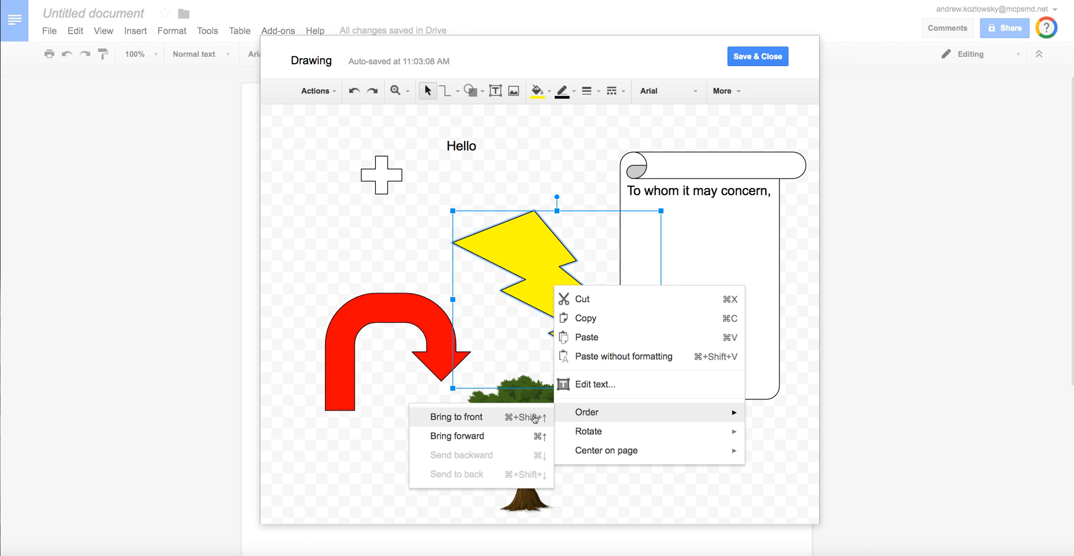
pyautogui.click(517, 417)
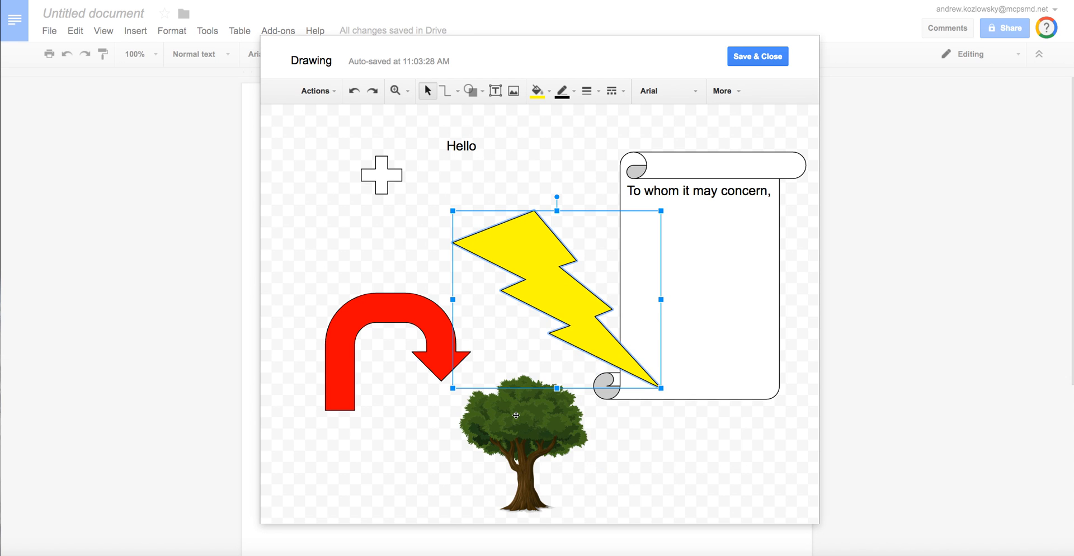
pyautogui.click(690, 423)
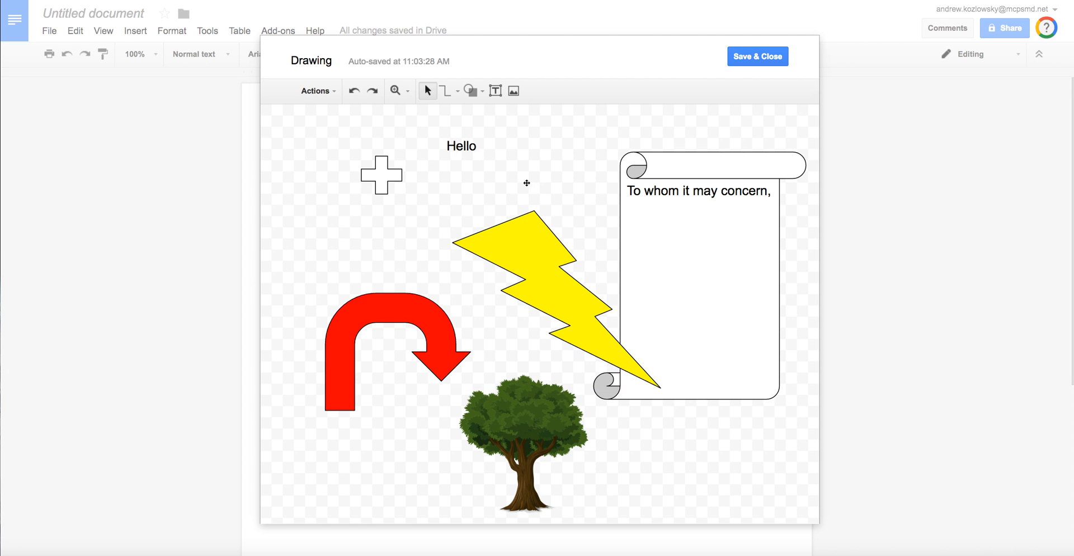
# - Save the drawing into the document, and reopen it for editing with the scroll callout selected
pyautogui.click(749, 55)
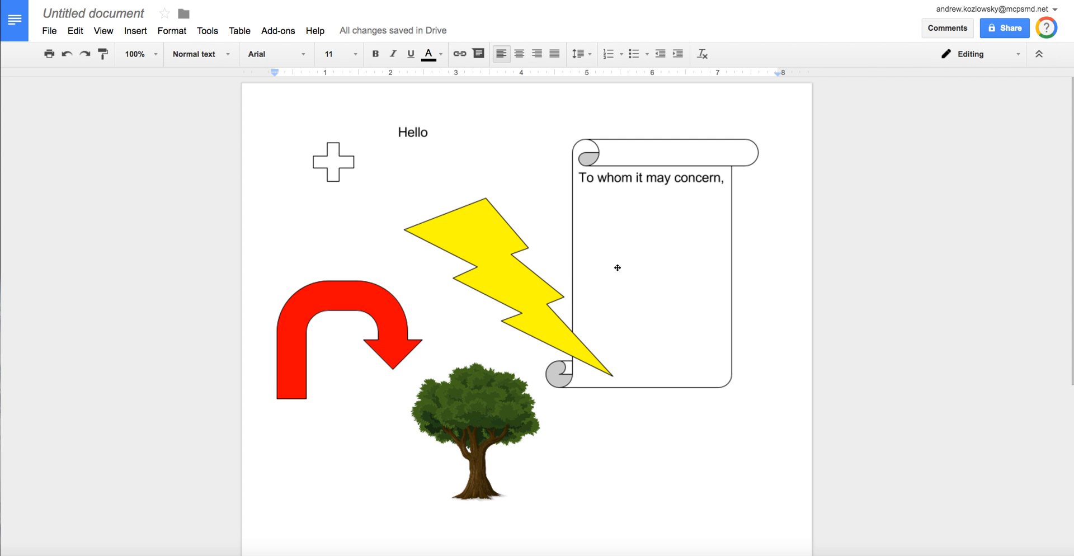
pyautogui.doubleClick(604, 232)
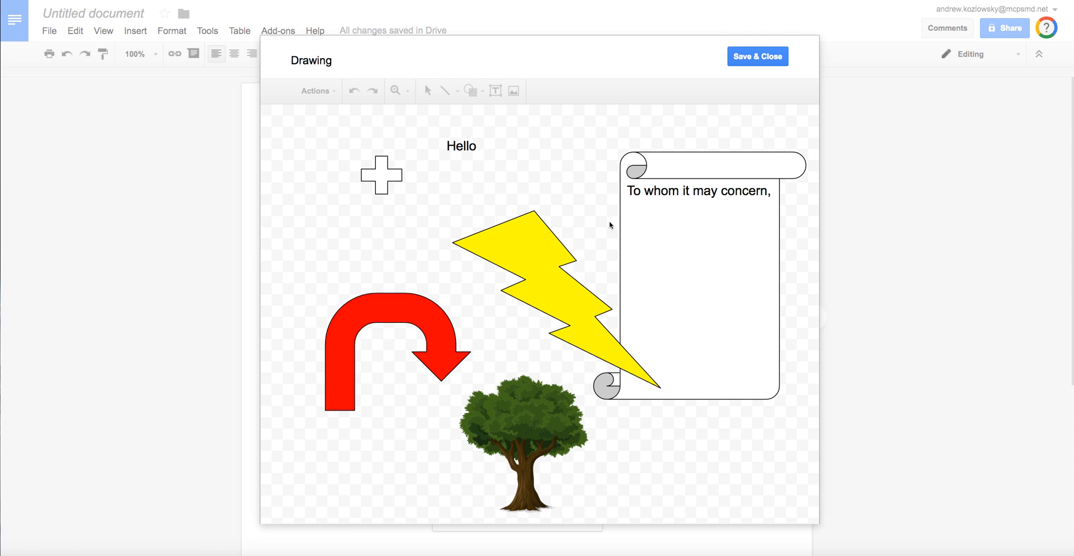
pyautogui.click(649, 219)
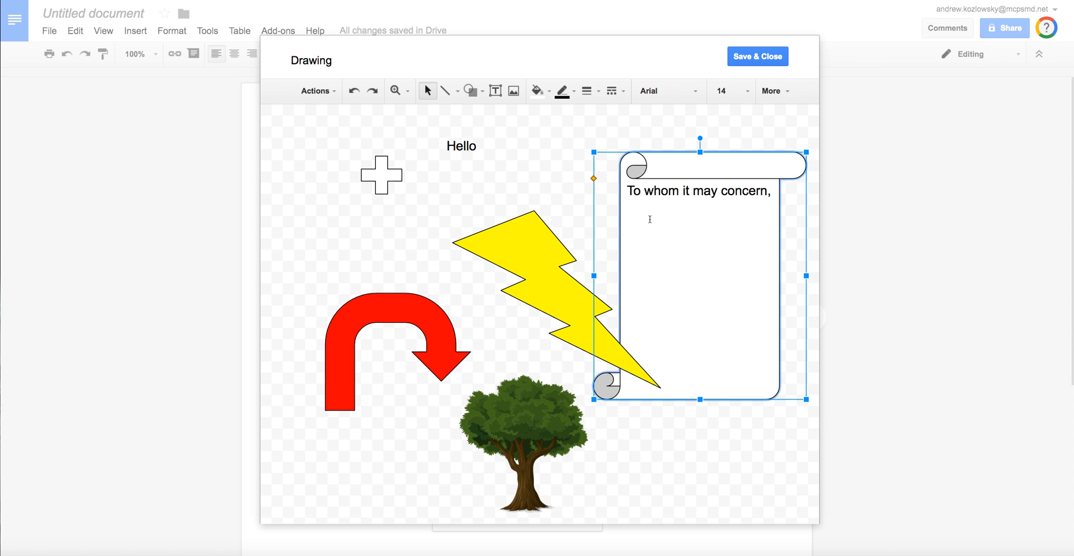